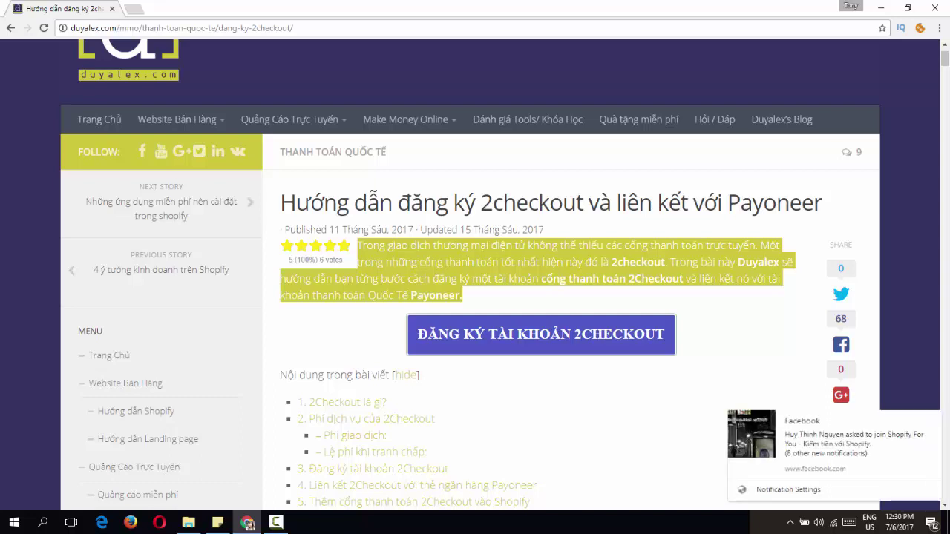
Step: Dismiss the Facebook notification and clear the intro paragraph highlight on the duyalex.com guide
{"action": "left_click", "coordinate": [933, 420]}
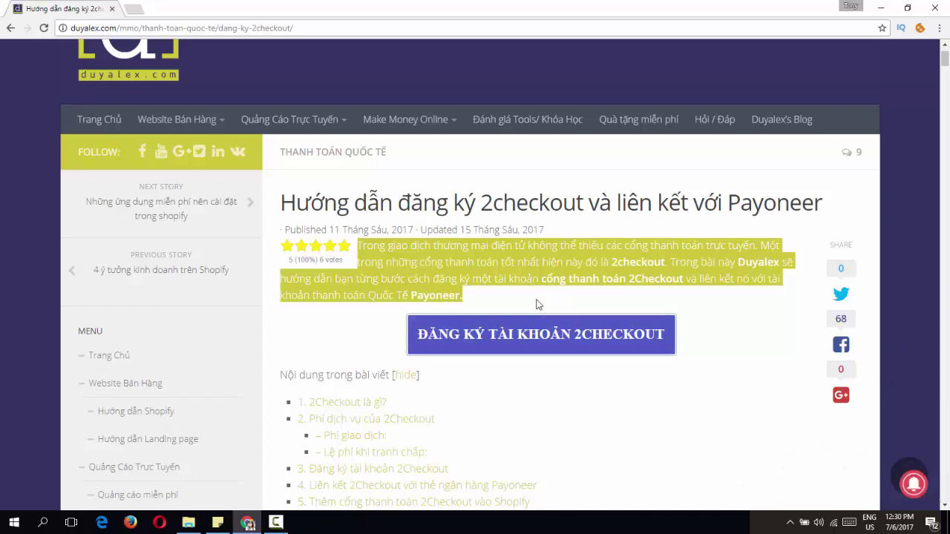
{"action": "left_click", "coordinate": [365, 273]}
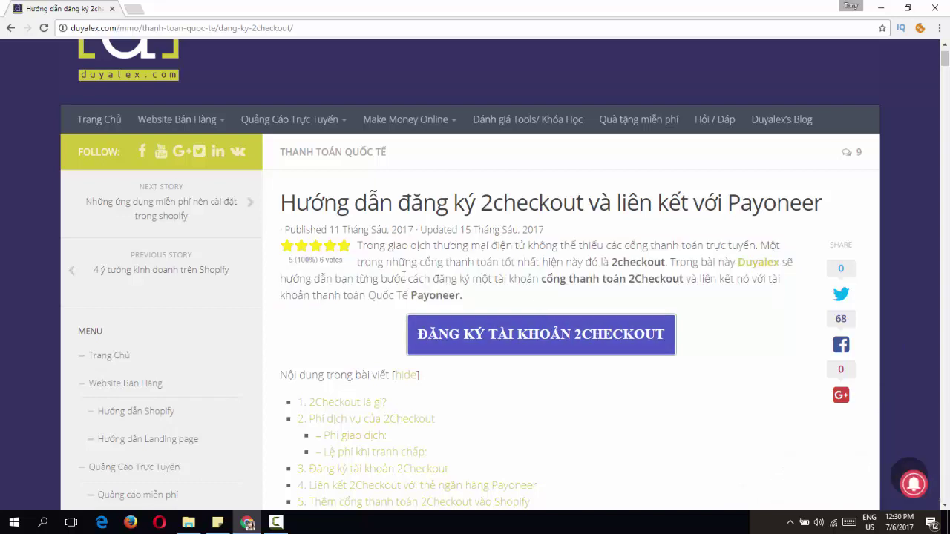
{"action": "left_click", "coordinate": [506, 349]}
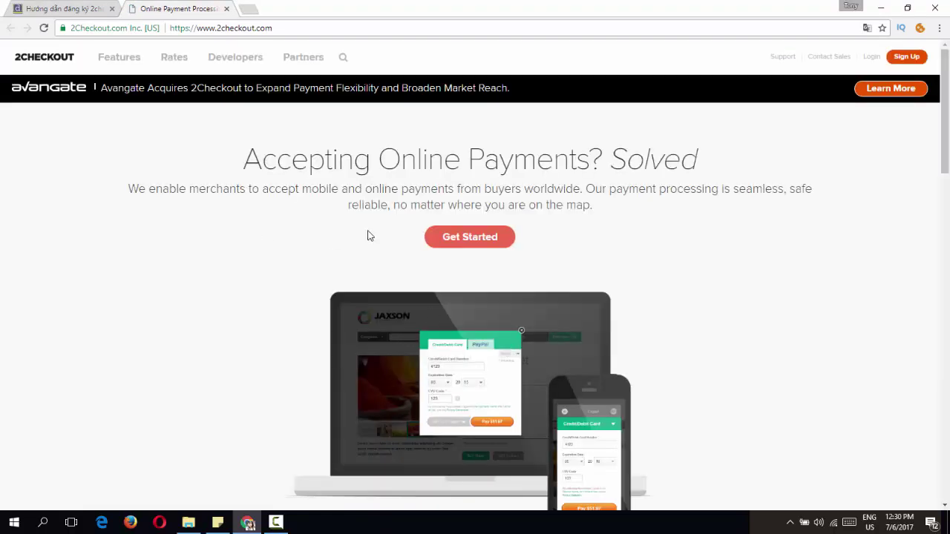
{"action": "left_click", "coordinate": [479, 245]}
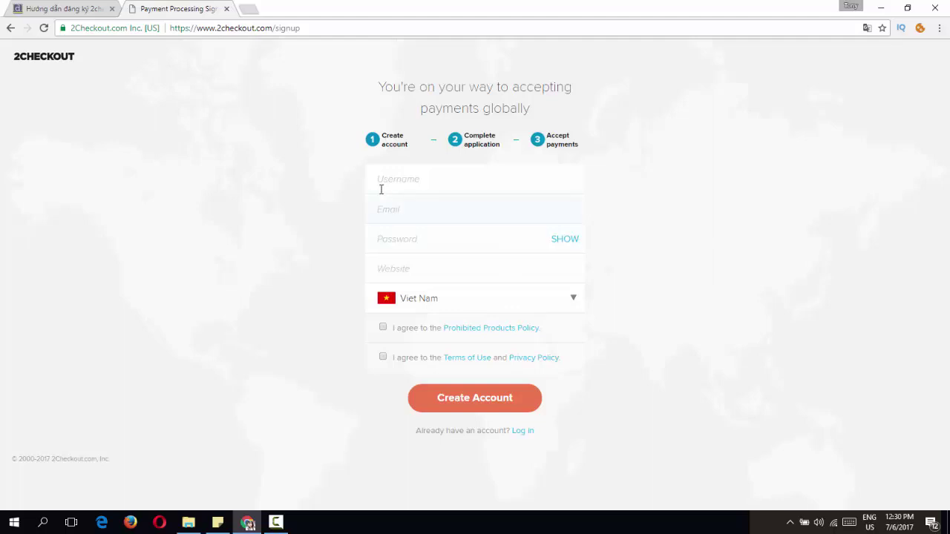
{"action": "left_click", "coordinate": [425, 182]}
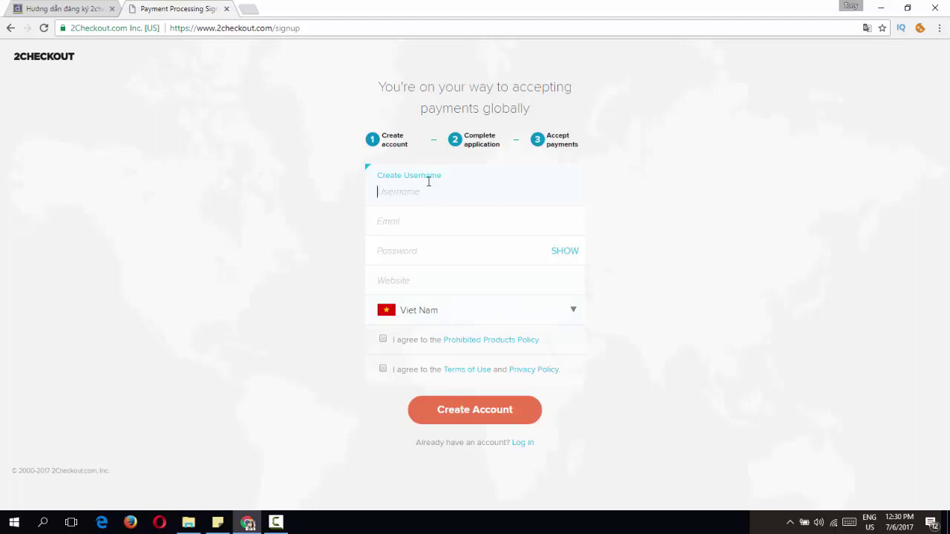
{"action": "type", "text": "duyalex"}
{"action": "type", "text": "vn"}
{"action": "left_click", "coordinate": [388, 231]}
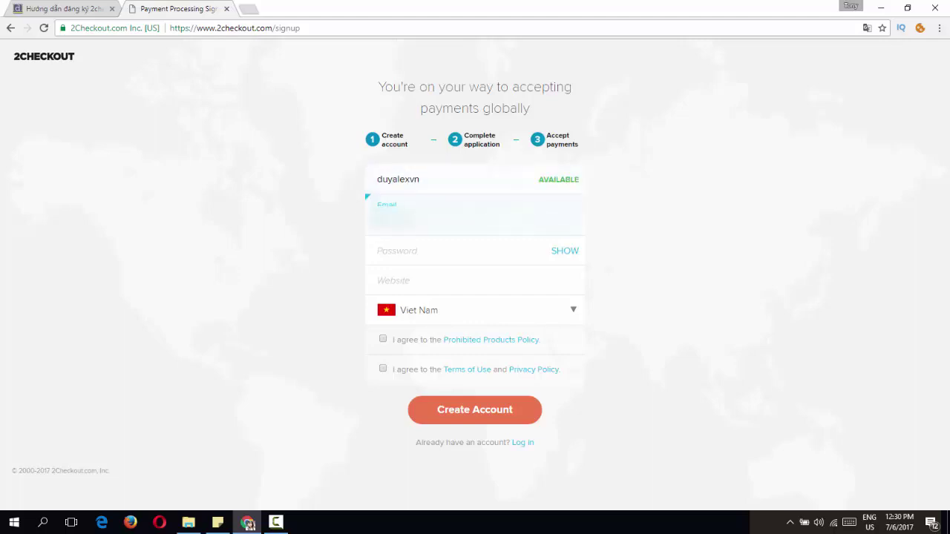
{"action": "key", "text": "Tab"}
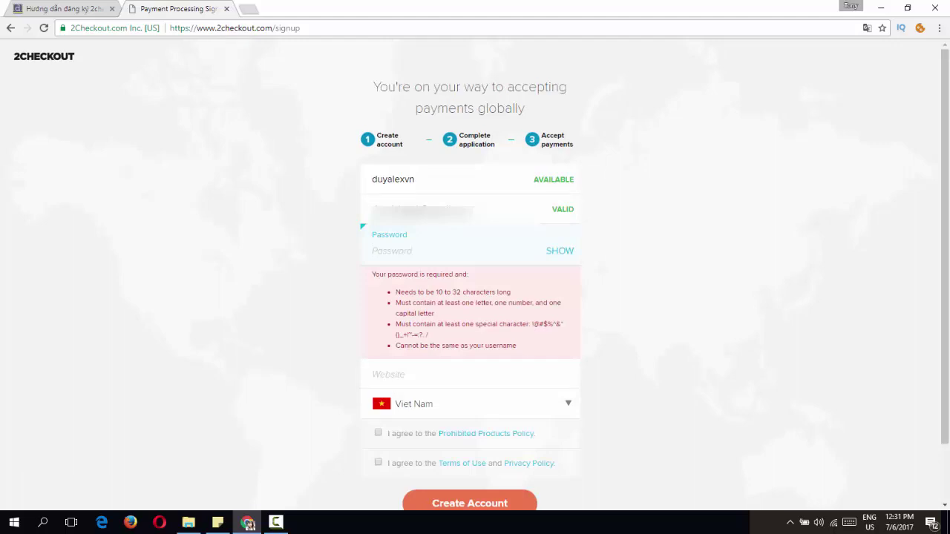
{"action": "left_click_drag", "start_coordinate": [417, 180], "coordinate": [371, 178]}
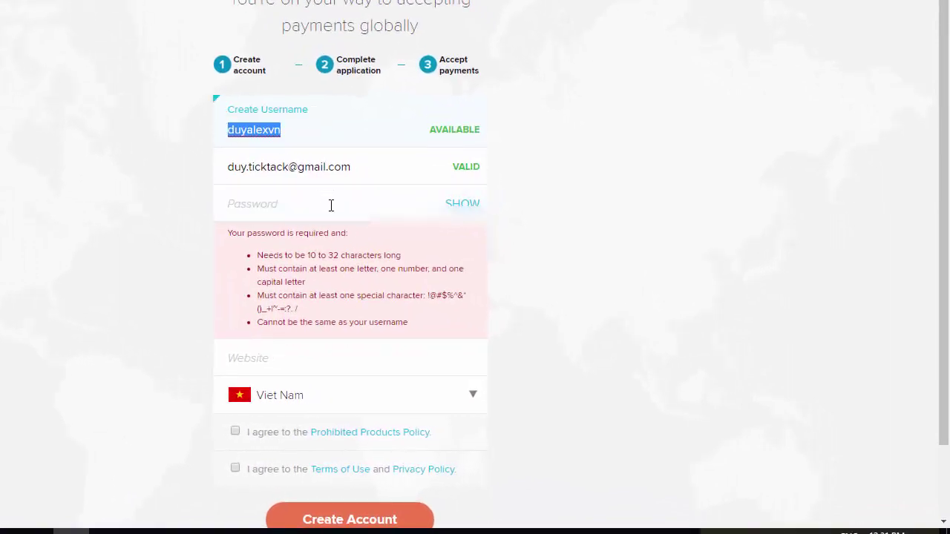
Step: Enter the password and website http:gameandgirls.com, accept both policies, and create the account
{"action": "left_click", "coordinate": [289, 206]}
{"action": "type", "text": "D•••••••••"}
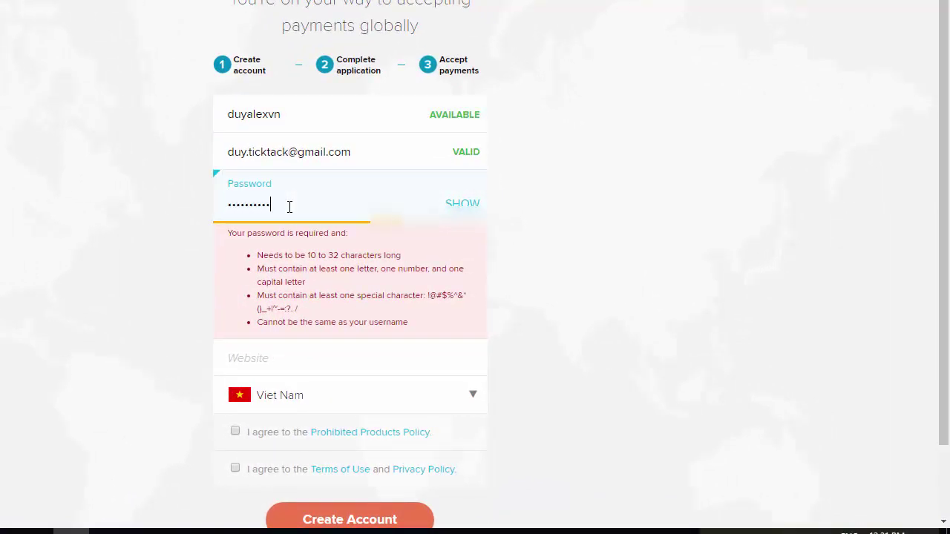
{"action": "type", "text": "•"}
{"action": "left_click", "coordinate": [316, 254]}
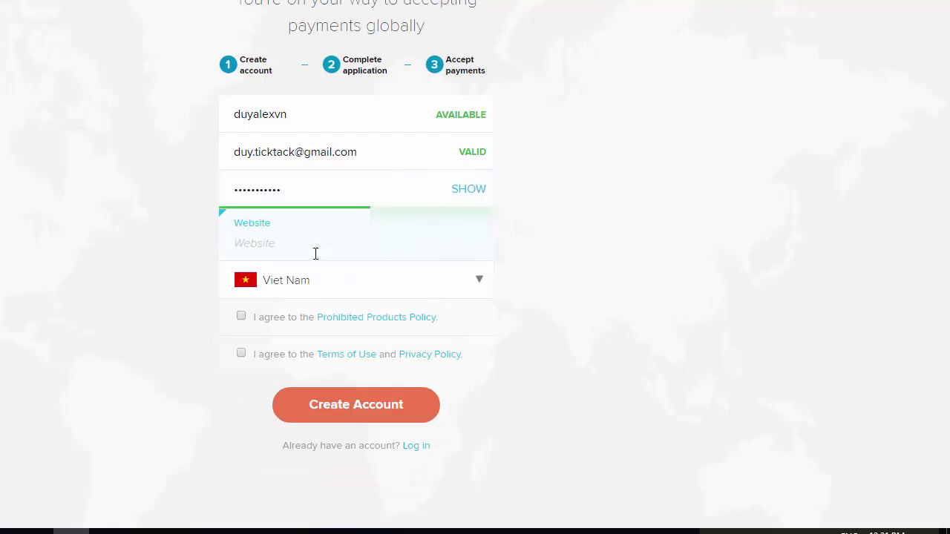
{"action": "type", "text": "http:gameandgirls.com"}
{"action": "left_click", "coordinate": [248, 336]}
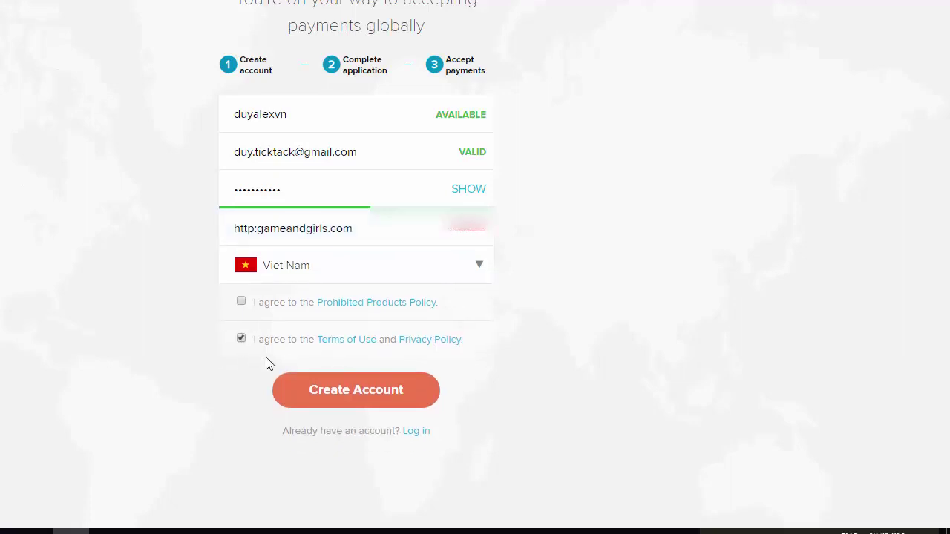
{"action": "left_click", "coordinate": [242, 302]}
{"action": "left_click", "coordinate": [340, 396]}
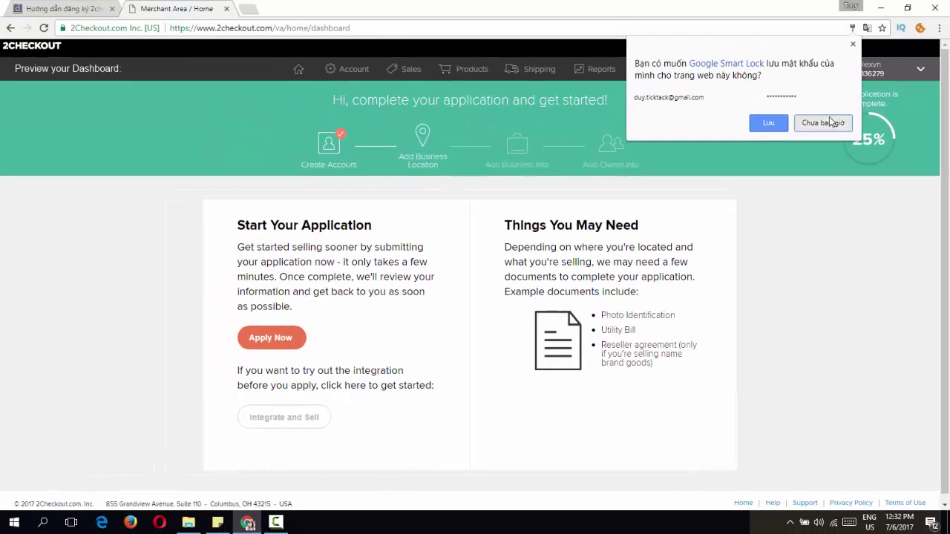
{"action": "left_click", "coordinate": [796, 54]}
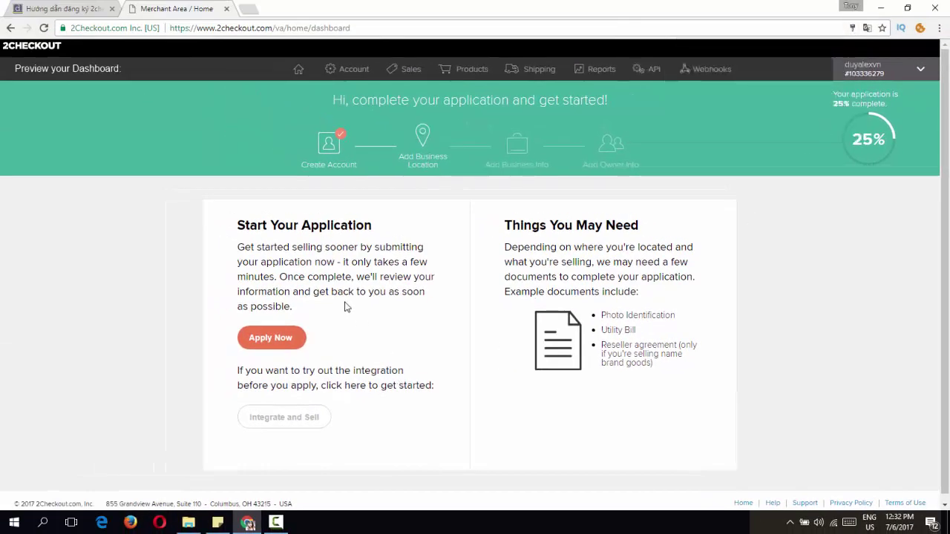
Step: Start the application and submit the Ho Chi Minh address, postal code 700000 and contacts-page URL
{"action": "left_click", "coordinate": [267, 339]}
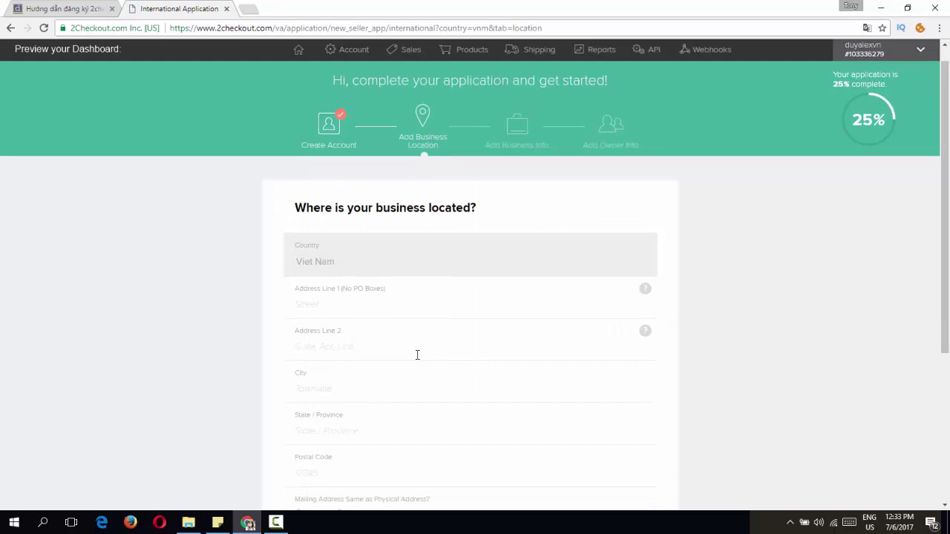
{"action": "left_click", "coordinate": [336, 308]}
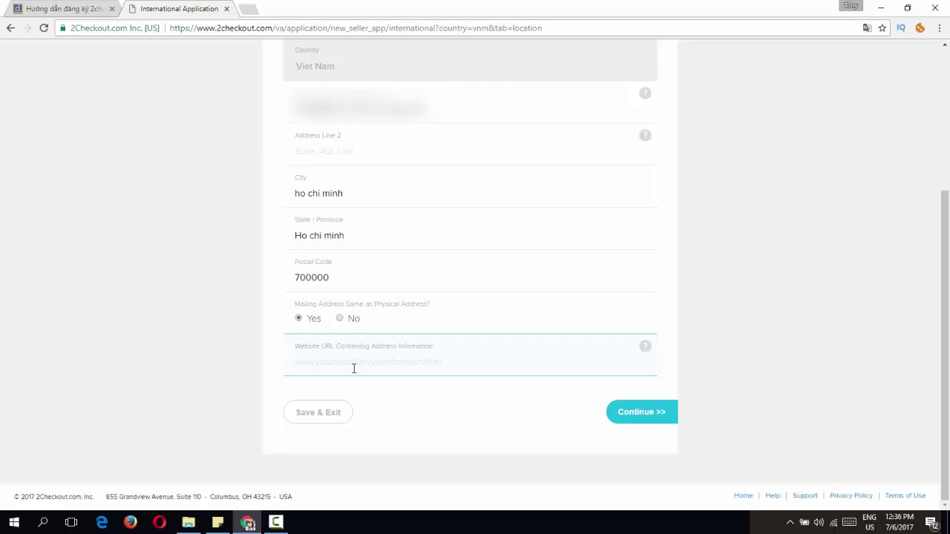
{"action": "type", "text": "http://todayandtomorrow"}
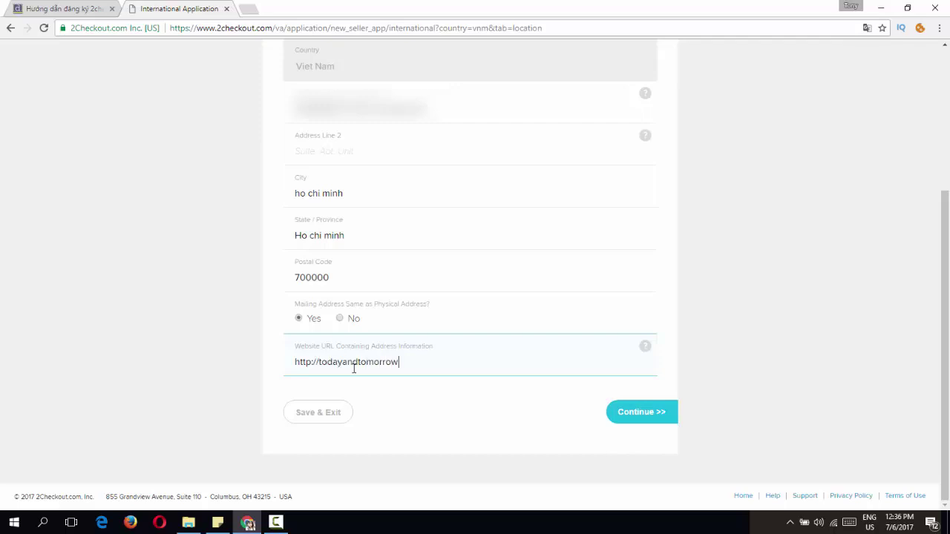
{"action": "type", "text": "news.com/contacy"}
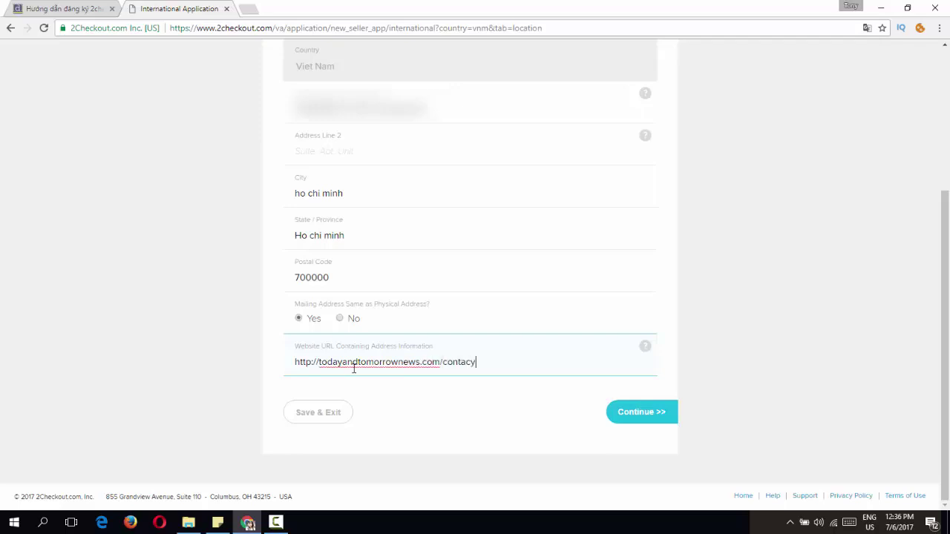
{"action": "key", "text": "BackSpace"}
{"action": "type", "text": "ts"}
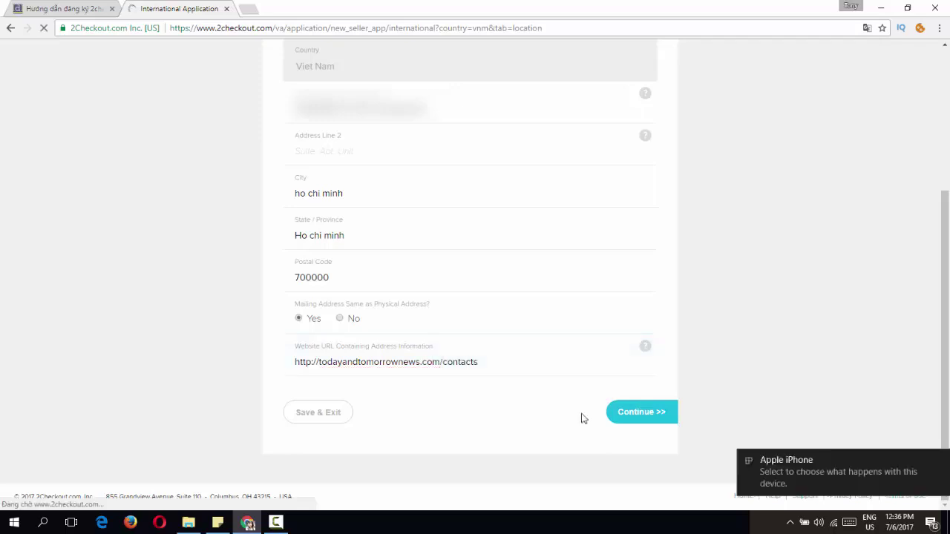
{"action": "key", "text": "Return"}
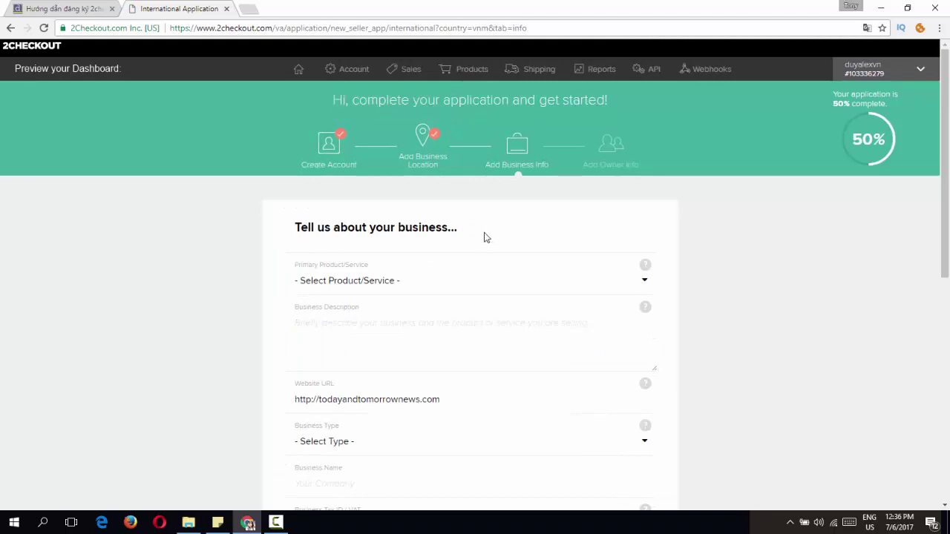
Step: Choose Office Supplies as the primary product/service
{"action": "left_click_drag", "start_coordinate": [479, 233], "coordinate": [233, 229]}
{"action": "left_click", "coordinate": [461, 247]}
{"action": "scroll", "coordinate": [458, 270], "scroll_direction": "down", "scroll_amount": 1}
{"action": "left_click", "coordinate": [389, 223]}
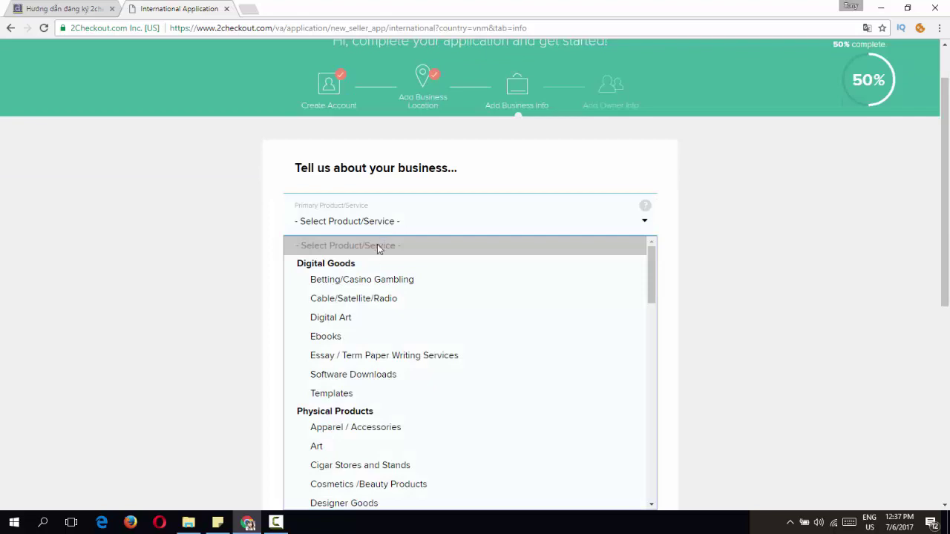
{"action": "scroll", "coordinate": [380, 252], "scroll_direction": "down", "scroll_amount": 5}
{"action": "left_click", "coordinate": [389, 223]}
{"action": "scroll", "coordinate": [377, 254], "scroll_direction": "down", "scroll_amount": 5}
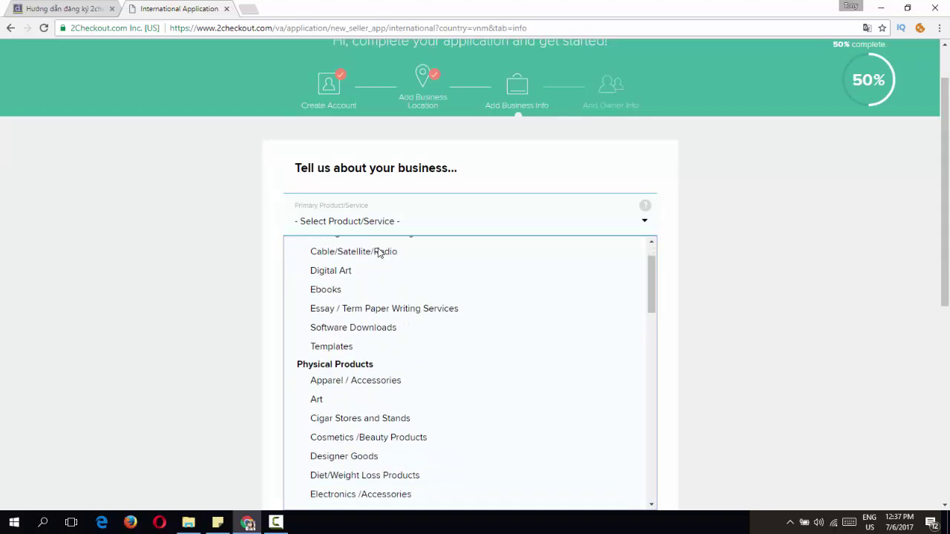
{"action": "scroll", "coordinate": [389, 293], "scroll_direction": "up", "scroll_amount": 2}
{"action": "scroll", "coordinate": [389, 297], "scroll_direction": "down", "scroll_amount": 8}
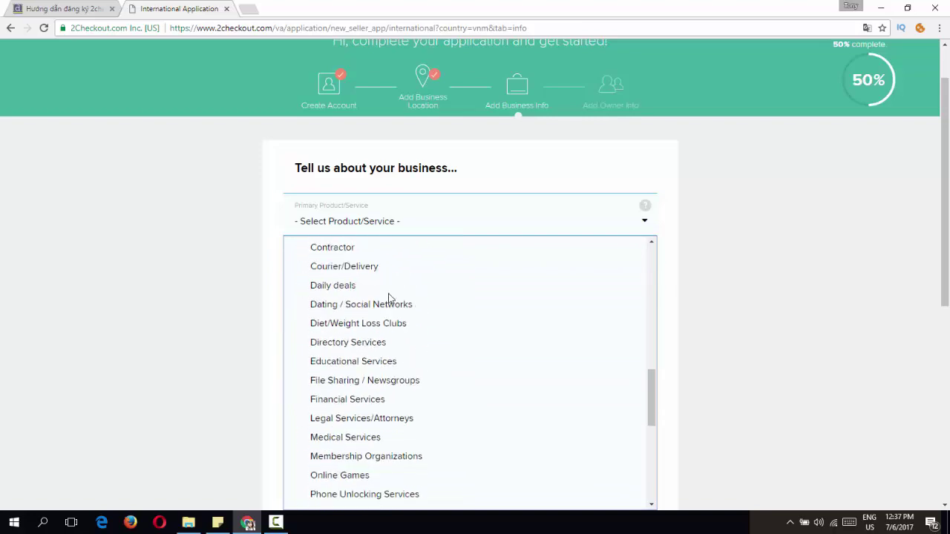
{"action": "scroll", "coordinate": [393, 342], "scroll_direction": "down", "scroll_amount": 4}
{"action": "scroll", "coordinate": [409, 420], "scroll_direction": "up", "scroll_amount": 5}
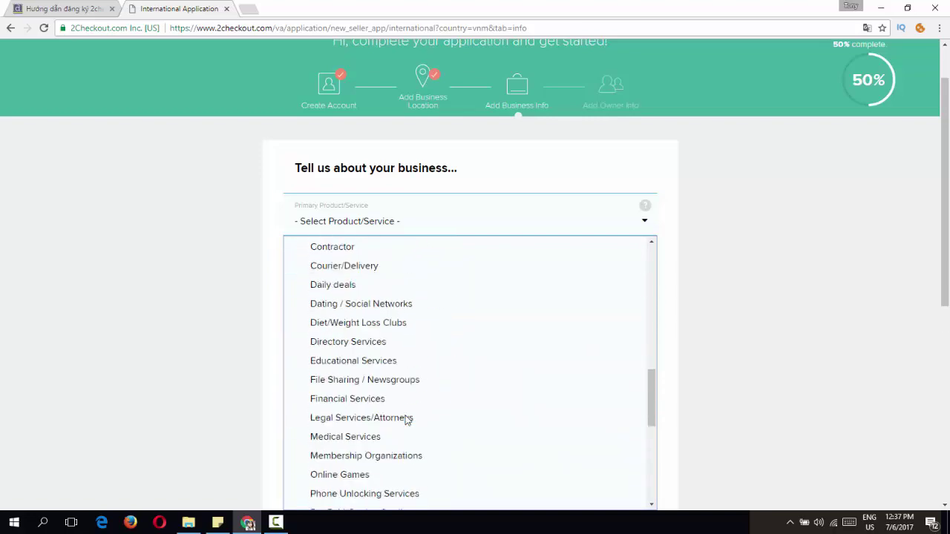
{"action": "scroll", "coordinate": [408, 417], "scroll_direction": "up", "scroll_amount": 4}
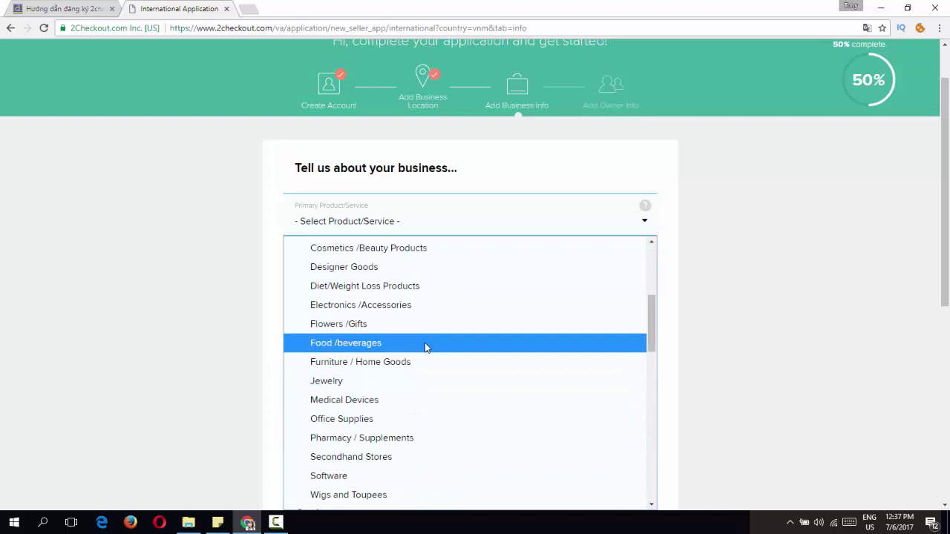
{"action": "scroll", "coordinate": [427, 348], "scroll_direction": "up", "scroll_amount": 4}
{"action": "scroll", "coordinate": [427, 347], "scroll_direction": "down", "scroll_amount": 3}
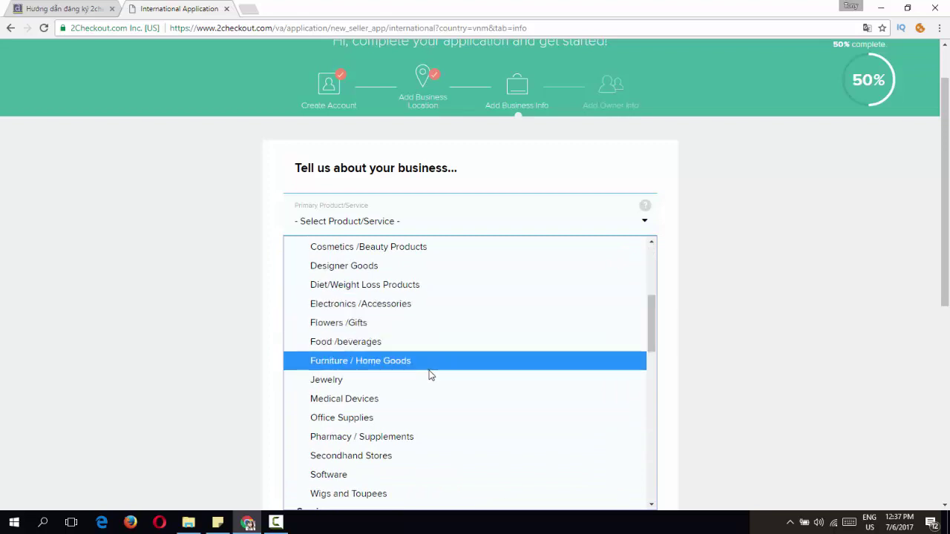
{"action": "scroll", "coordinate": [430, 375], "scroll_direction": "down", "scroll_amount": 2}
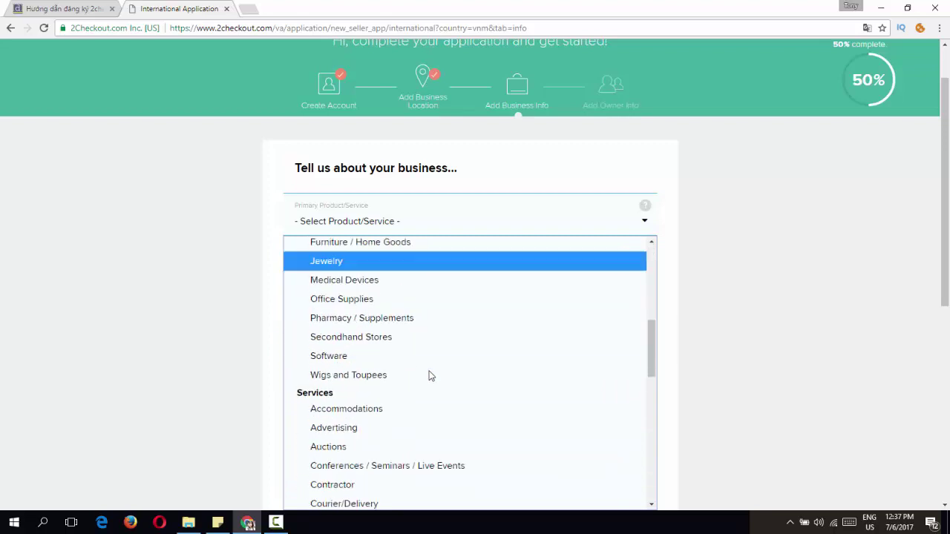
{"action": "left_click", "coordinate": [380, 301]}
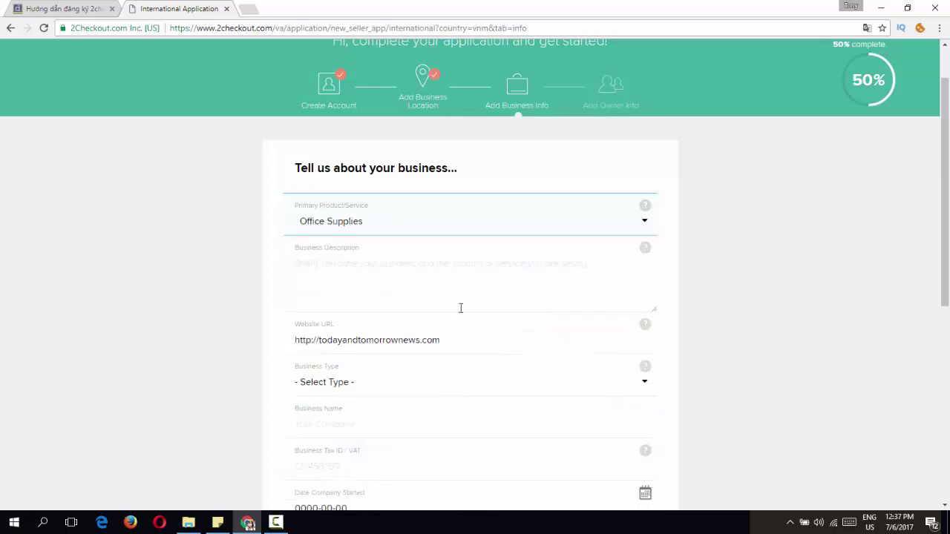
Step: Paste a business description about selling office products like pens, paper clips and books
{"action": "left_click", "coordinate": [373, 283]}
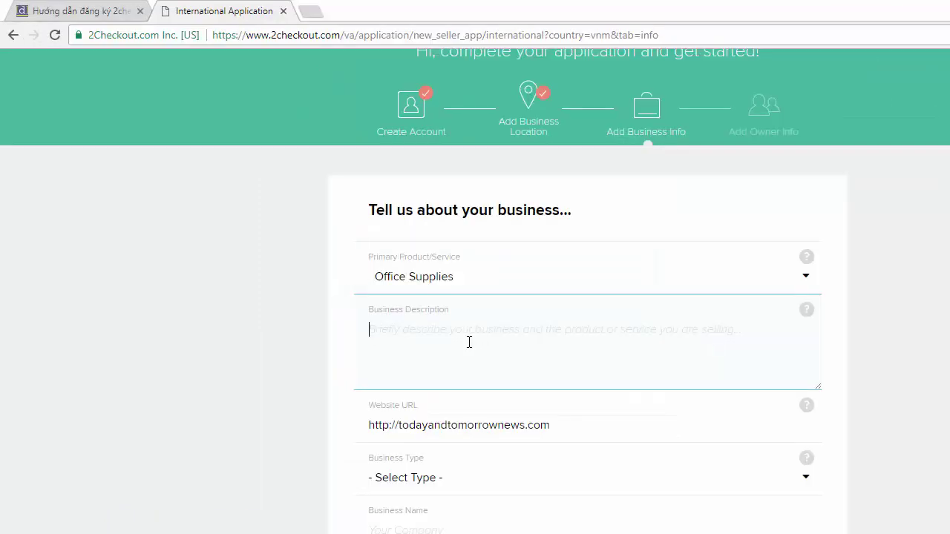
{"action": "type", "text": "I sell products for the office, such as pens, paper clips, books"}
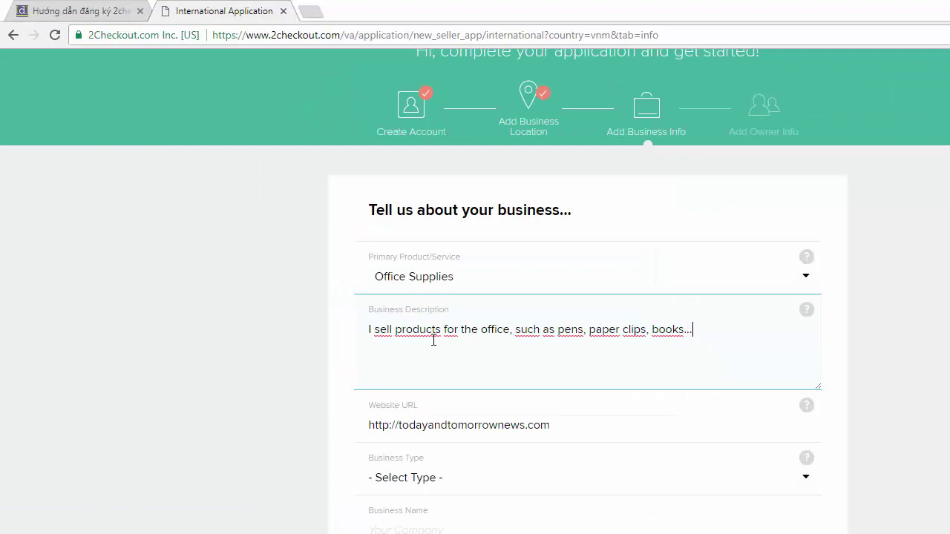
{"action": "left_click", "coordinate": [319, 378]}
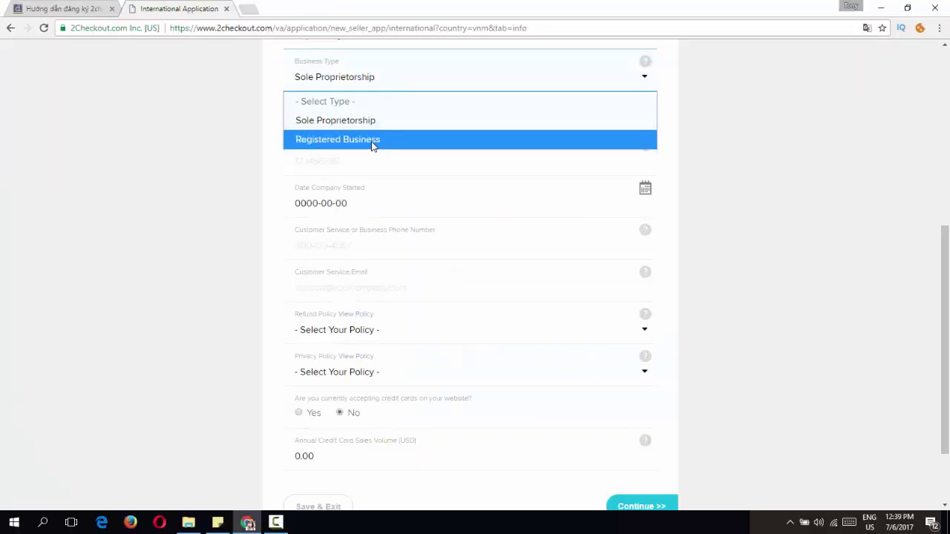
Step: Keep Sole Proprietorship as business type and enter 'Today and tomrrow' as the business name
{"action": "left_click", "coordinate": [331, 125]}
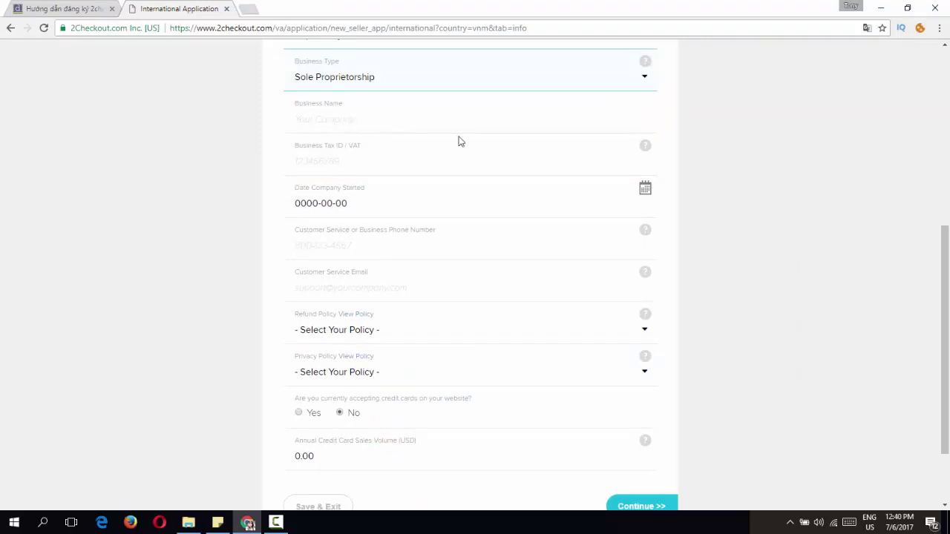
{"action": "left_click", "coordinate": [344, 124]}
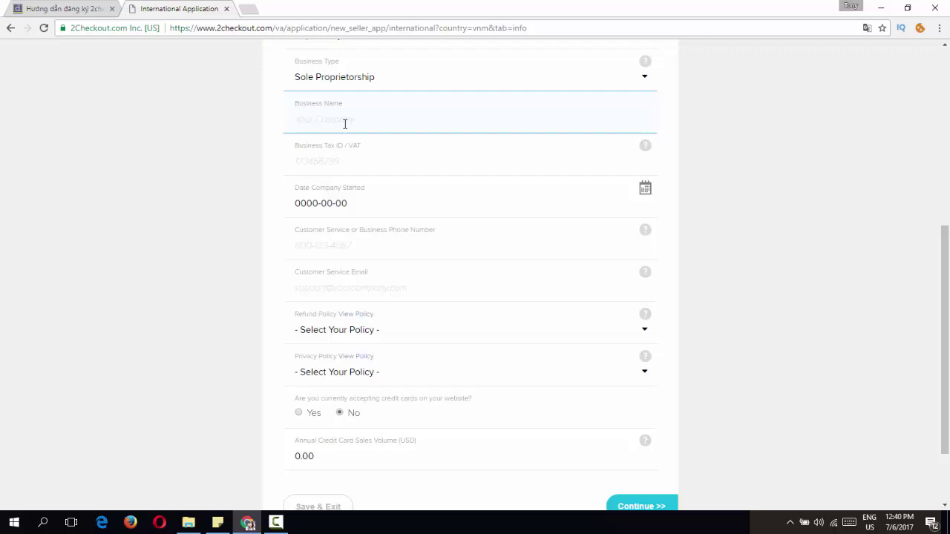
{"action": "type", "text": "Today an"}
{"action": "type", "text": "d tom"}
{"action": "type", "text": "orro"}
{"action": "key", "text": "BackSpace"}
{"action": "key", "text": "BackSpace"}
{"action": "key", "text": "BackSpace"}
{"action": "key", "text": "BackSpace"}
{"action": "key", "text": "BackSpace"}
{"action": "key", "text": "BackSpace"}
{"action": "type", "text": "omr"}
{"action": "key", "text": "BackSpace"}
{"action": "key", "text": "BackSpace"}
{"action": "key", "text": "BackSpace"}
{"action": "type", "text": "omrrow"}
{"action": "left_click", "coordinate": [239, 153]}
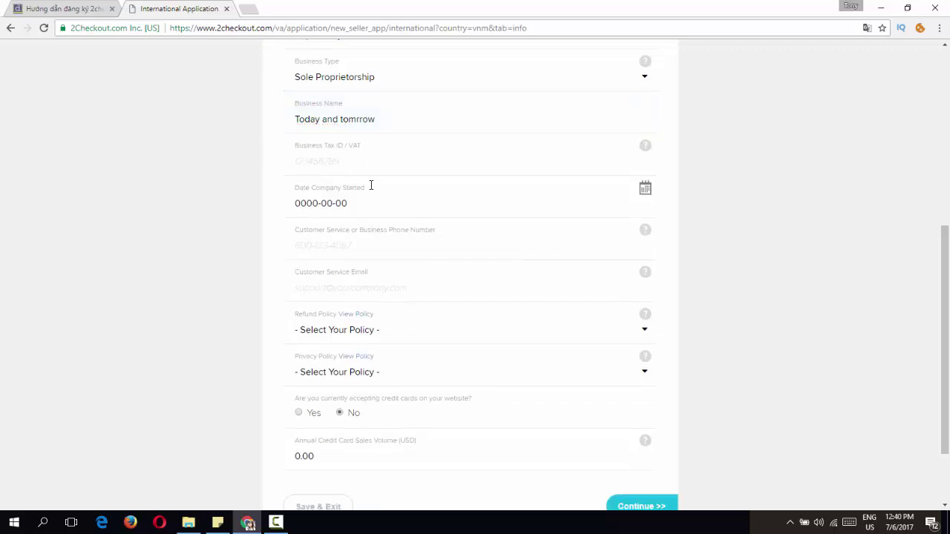
{"action": "left_click", "coordinate": [344, 166]}
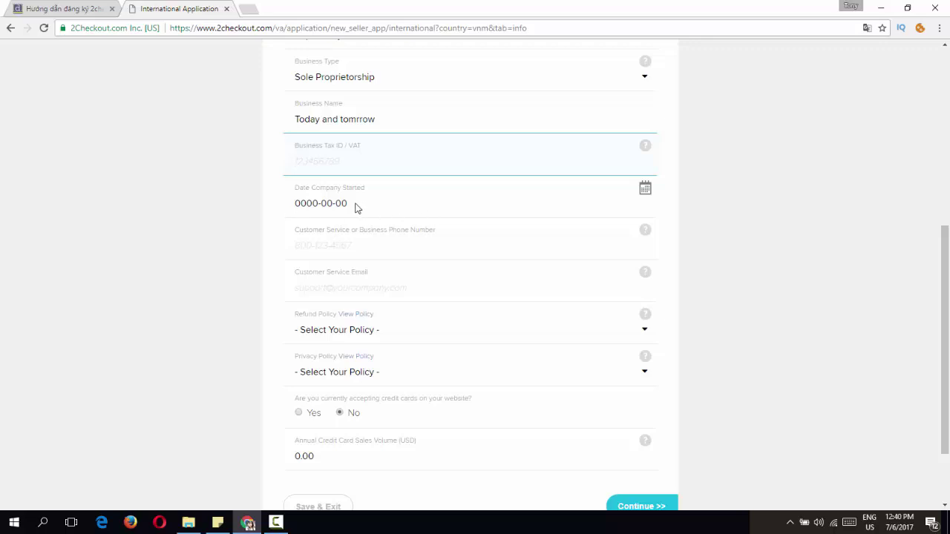
{"action": "left_click", "coordinate": [355, 207]}
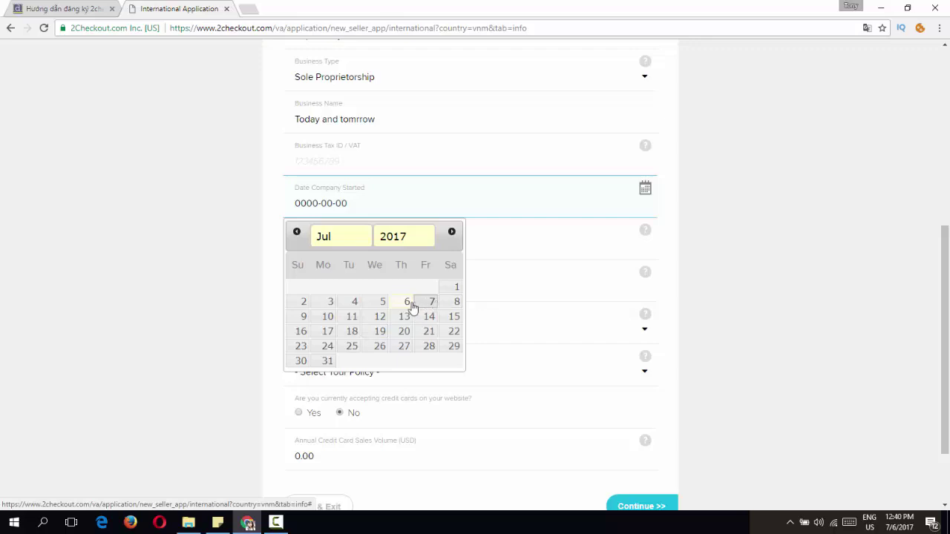
Step: Set the company start date to 2017-07-08 and enter the customer service phone and e-mail
{"action": "left_click", "coordinate": [455, 304]}
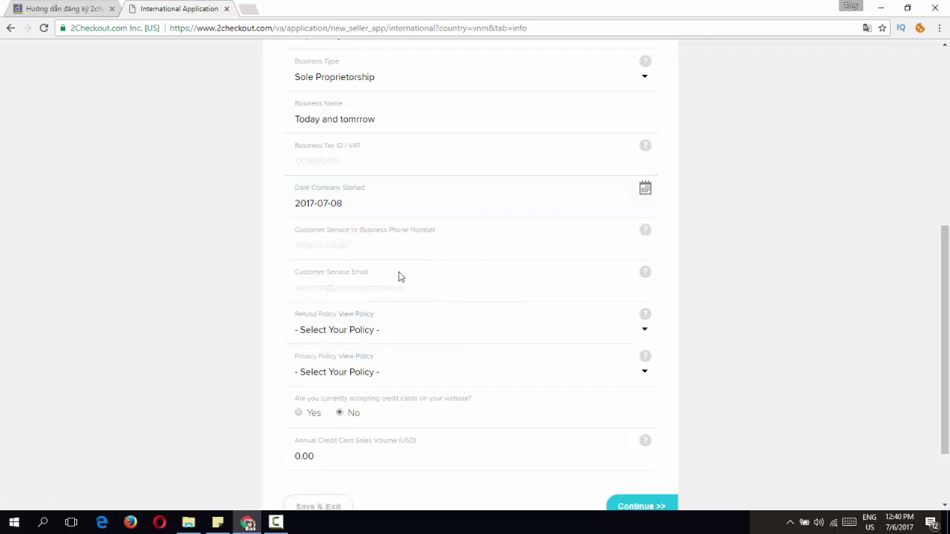
{"action": "left_click", "coordinate": [375, 256]}
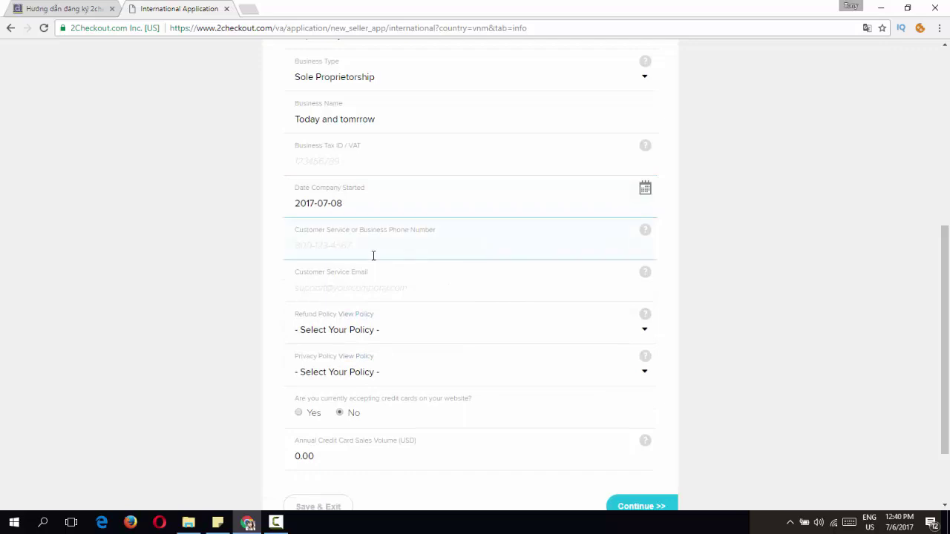
{"action": "left_click", "coordinate": [340, 290]}
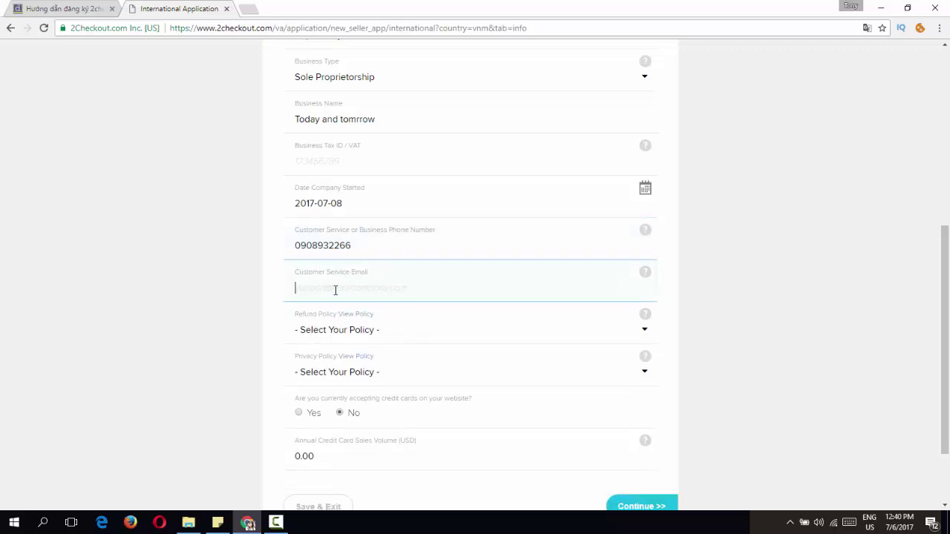
{"action": "left_click", "coordinate": [221, 285]}
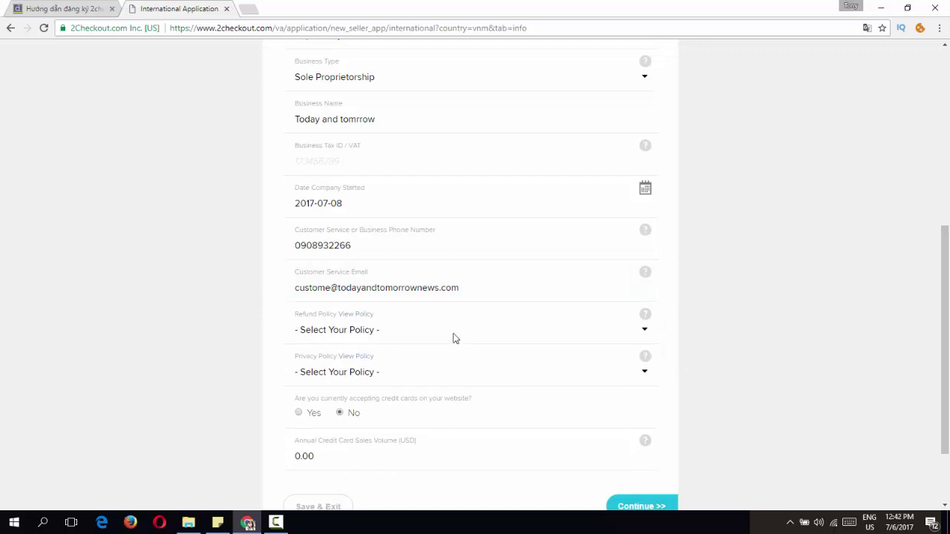
{"action": "left_click", "coordinate": [384, 332]}
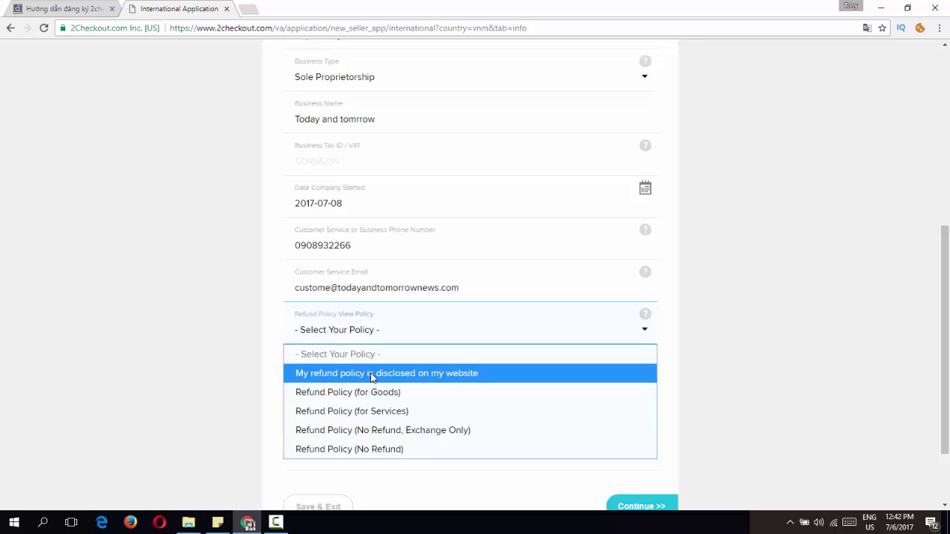
Step: Mark the refund policy as disclosed on the website, with a URL ending /refund
{"action": "left_click", "coordinate": [371, 378]}
{"action": "left_click", "coordinate": [378, 374]}
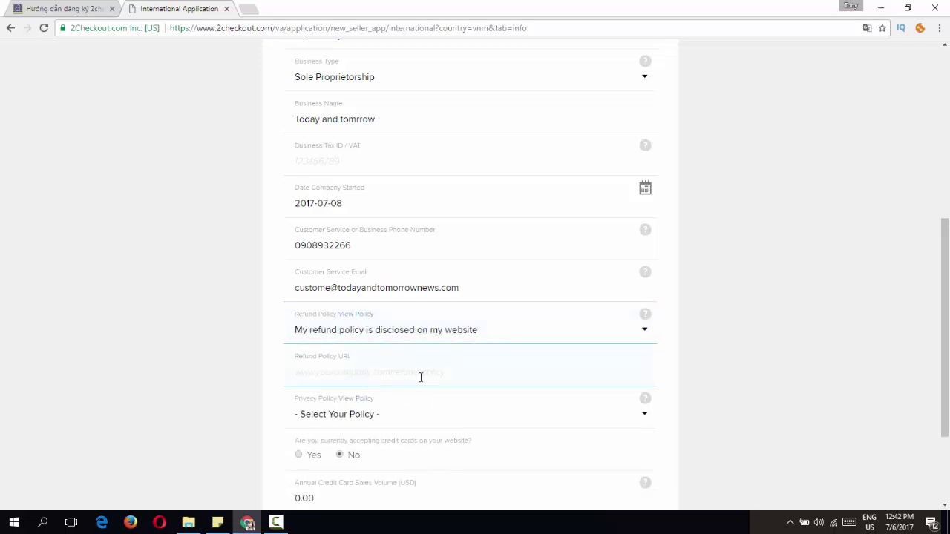
{"action": "left_click", "coordinate": [418, 331]}
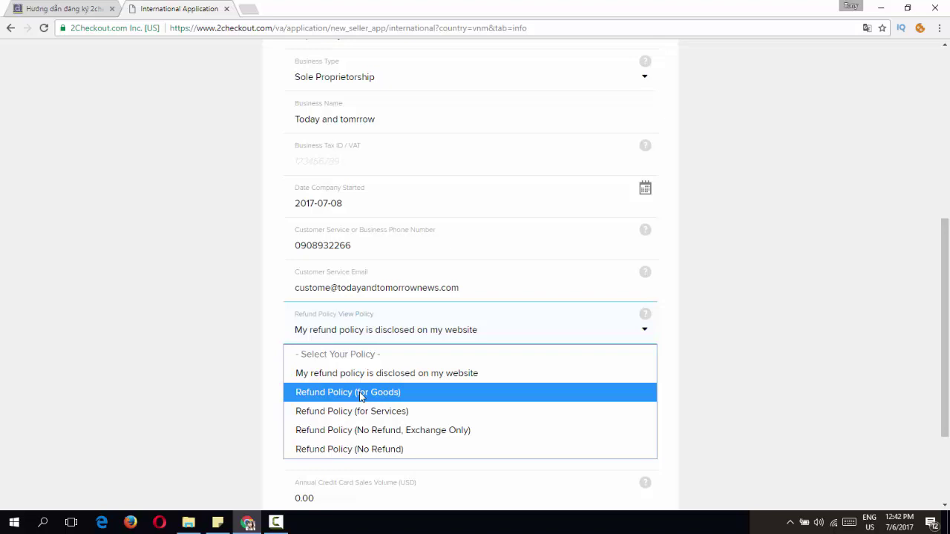
{"action": "left_click", "coordinate": [361, 397]}
{"action": "left_click", "coordinate": [373, 336]}
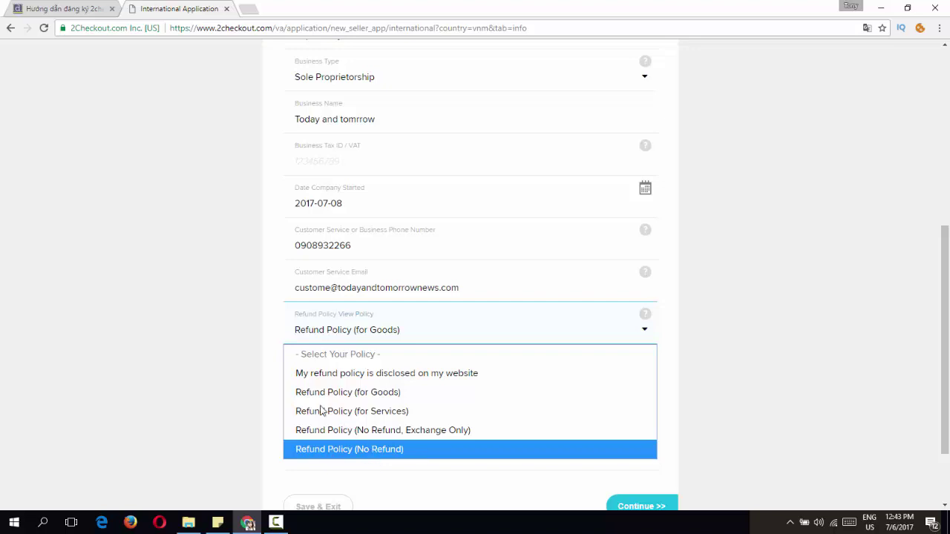
{"action": "left_click", "coordinate": [442, 381]}
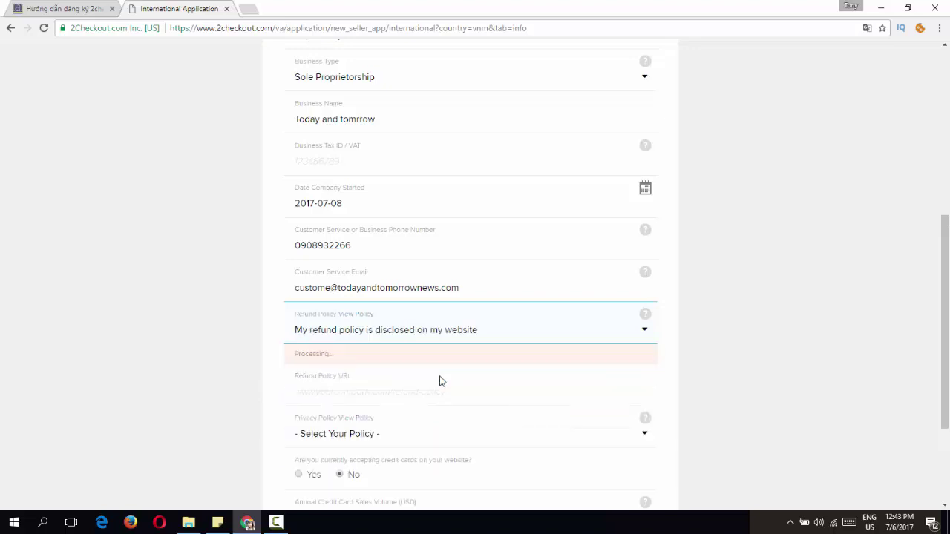
{"action": "left_click", "coordinate": [408, 363]}
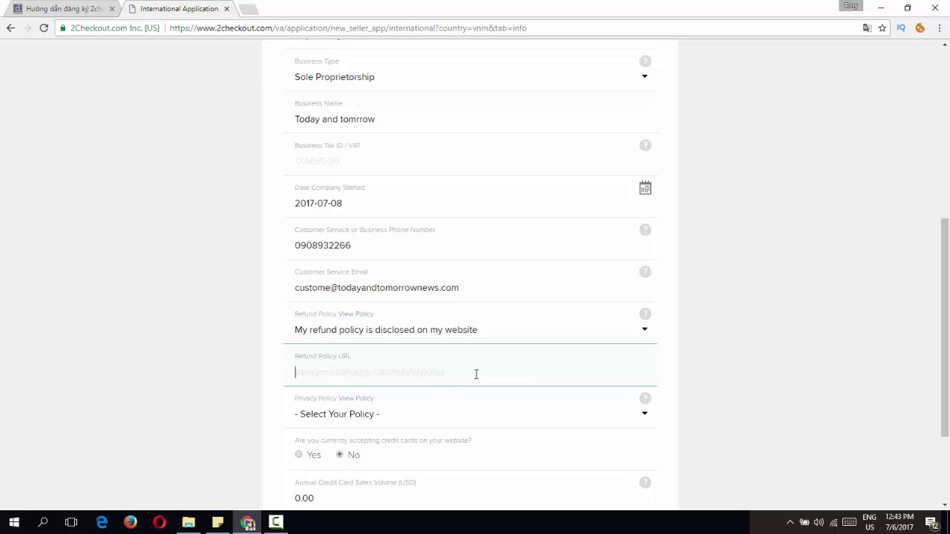
{"action": "type", "text": "http:/"}
{"action": "type", "text": "todayandtomorrownews.com"}
{"action": "left_click", "coordinate": [312, 372]}
{"action": "type", "text": "//"}
{"action": "left_click", "coordinate": [467, 376]}
{"action": "type", "text": "/refund"}
{"action": "left_click_drag", "start_coordinate": [467, 374], "coordinate": [223, 388]}
{"action": "key", "text": "ctrl+c"}
{"action": "left_click", "coordinate": [223, 388]}
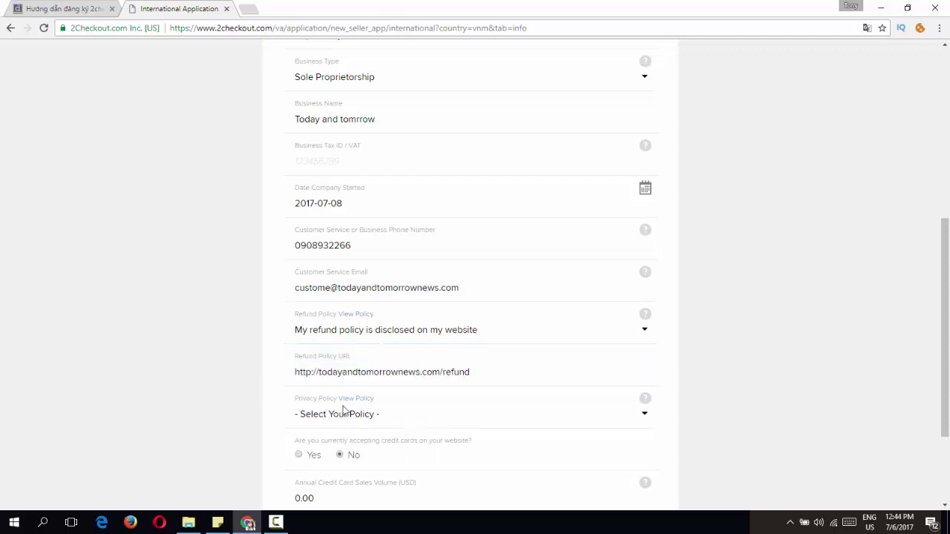
Step: Mark the privacy policy as website-disclosed, with its URL ending /privacy
{"action": "left_click", "coordinate": [380, 421]}
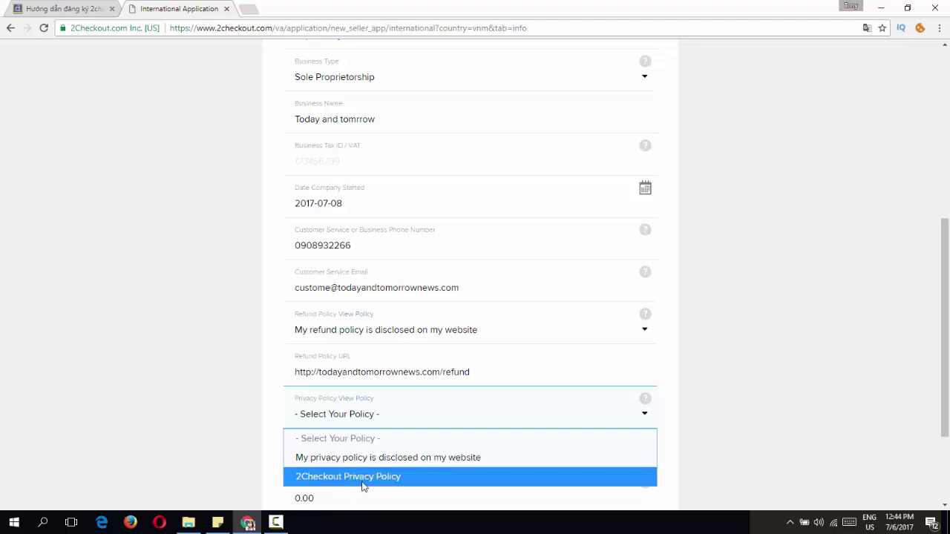
{"action": "left_click", "coordinate": [384, 452]}
{"action": "left_click", "coordinate": [348, 455]}
{"action": "right_click", "coordinate": [349, 454]}
{"action": "left_click", "coordinate": [398, 374]}
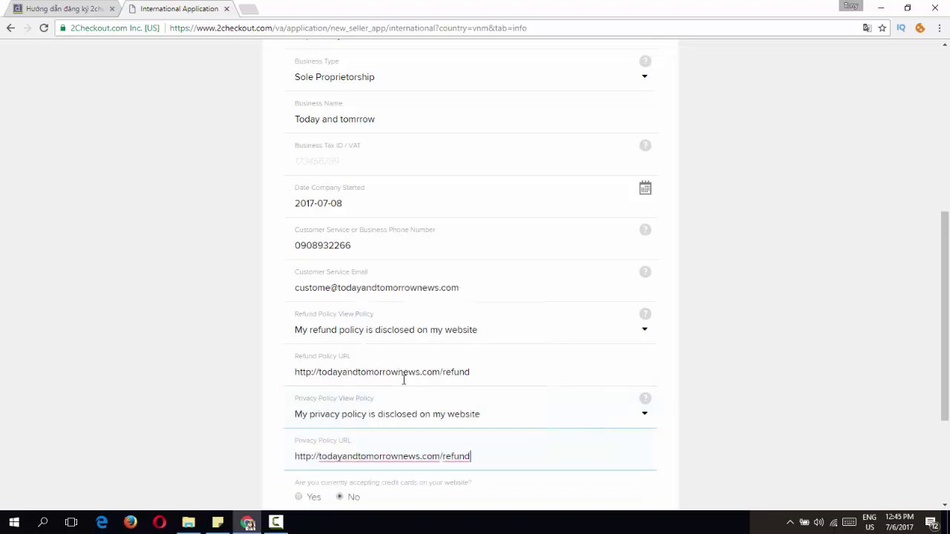
{"action": "key", "text": "BackSpace"}
{"action": "key", "text": "BackSpace"}
{"action": "key", "text": "BackSpace"}
{"action": "key", "text": "BackSpace"}
{"action": "key", "text": "BackSpace"}
{"action": "type", "text": "privacy"}
{"action": "left_click", "coordinate": [170, 357]}
Step: Enter 50000 as the annual credit card sales volume and continue to the owner step
{"action": "scroll", "coordinate": [170, 355], "scroll_direction": "down", "scroll_amount": 2}
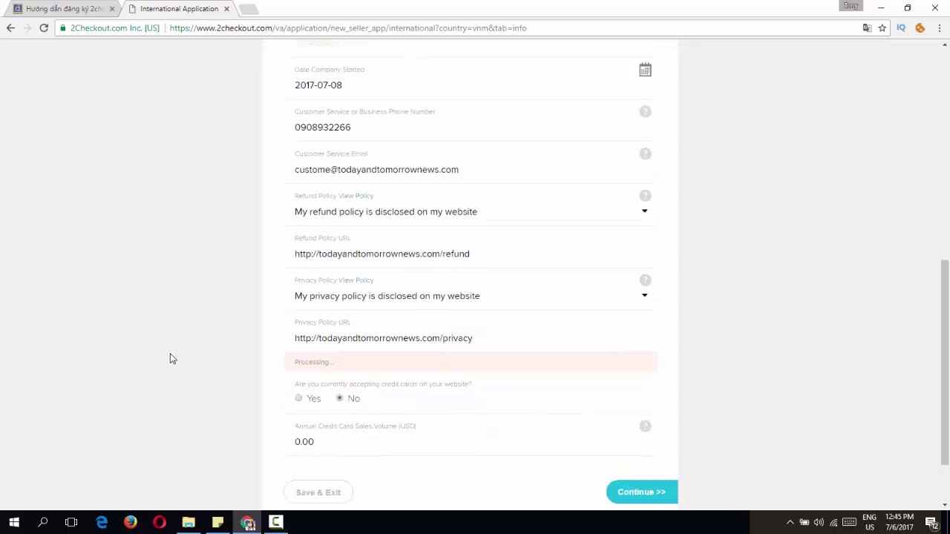
{"action": "scroll", "coordinate": [188, 359], "scroll_direction": "down", "scroll_amount": 1}
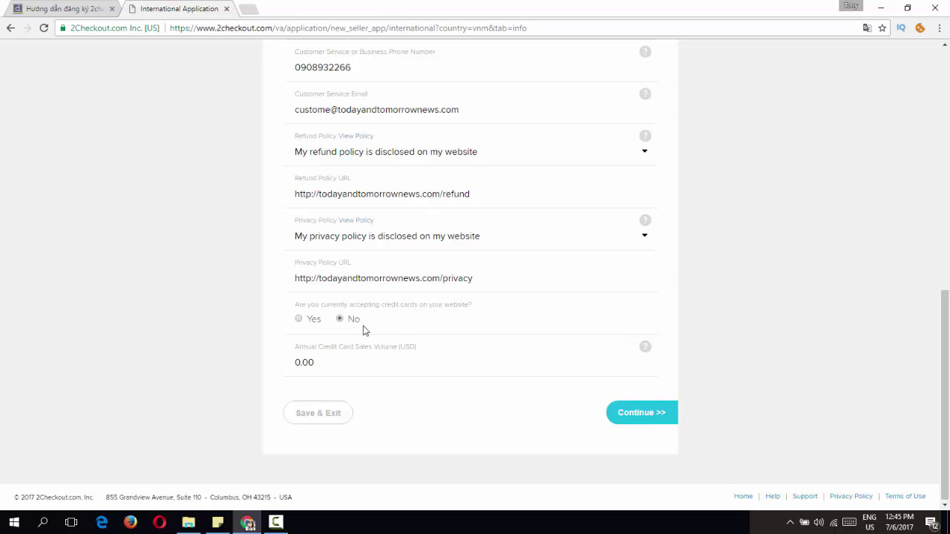
{"action": "left_click", "coordinate": [340, 361]}
{"action": "type", "text": "50000"}
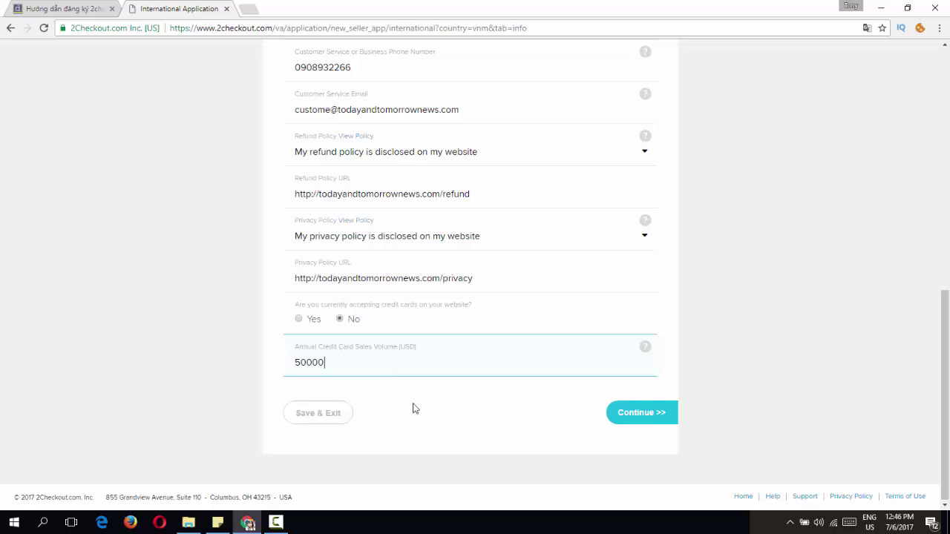
{"action": "left_click", "coordinate": [416, 409]}
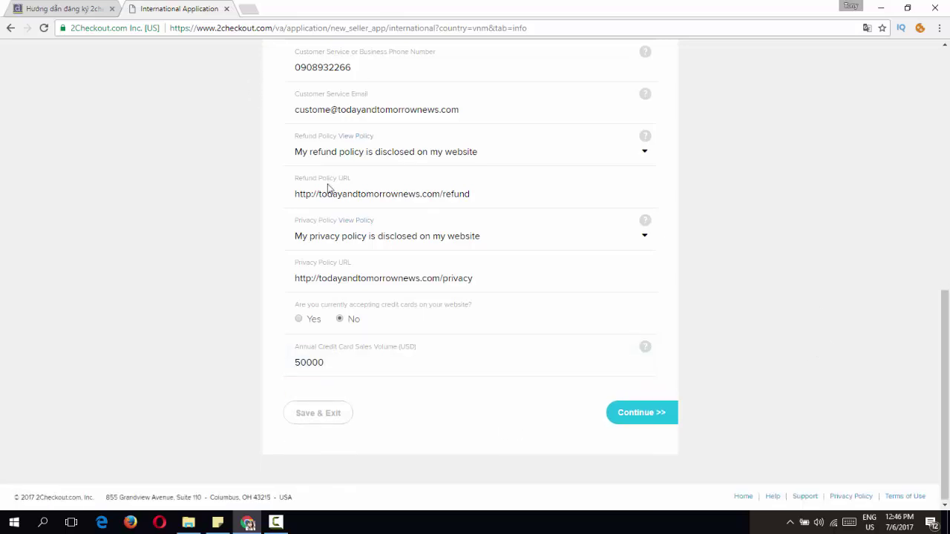
{"action": "left_click", "coordinate": [639, 417]}
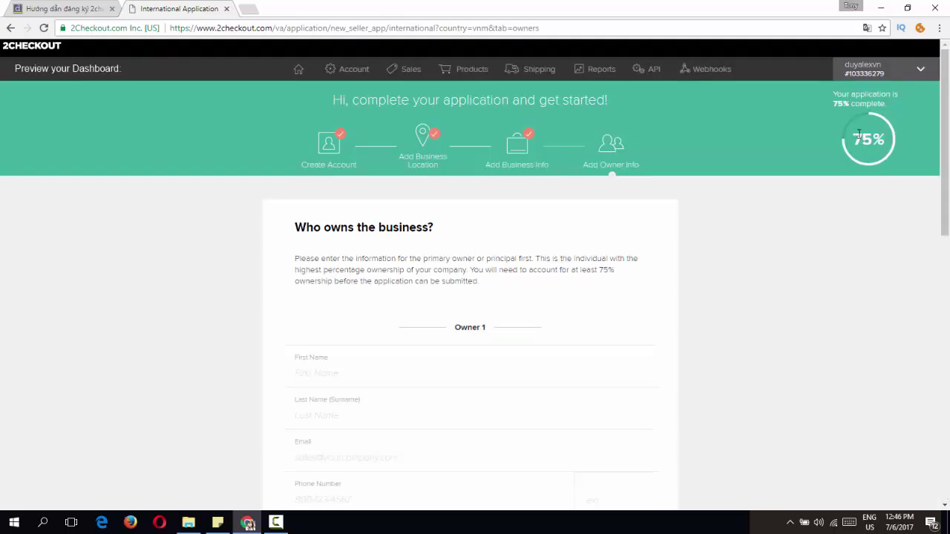
Step: Fill in the owner's details with 100% ownership and bring up the photo ID file chooser
{"action": "left_click_drag", "start_coordinate": [857, 135], "coordinate": [885, 140]}
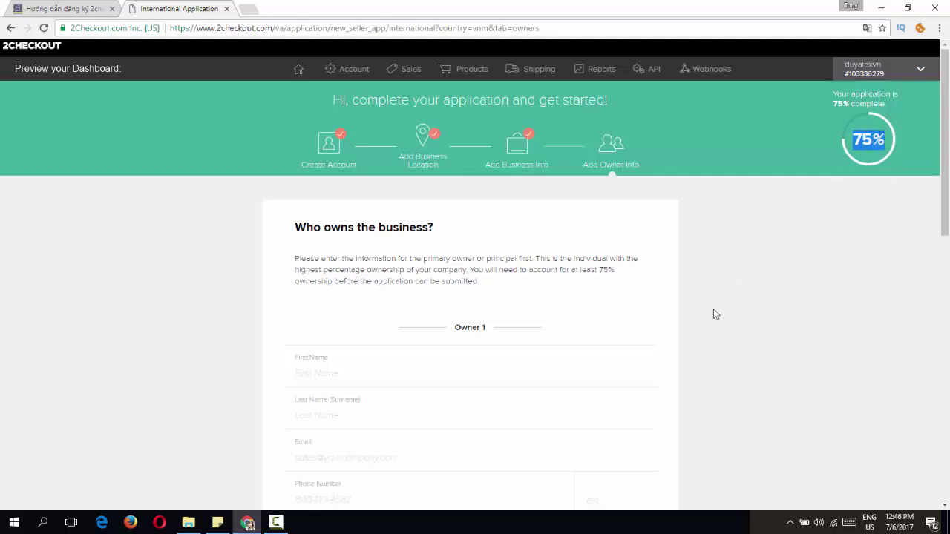
{"action": "left_click_drag", "start_coordinate": [945, 209], "coordinate": [948, 186]}
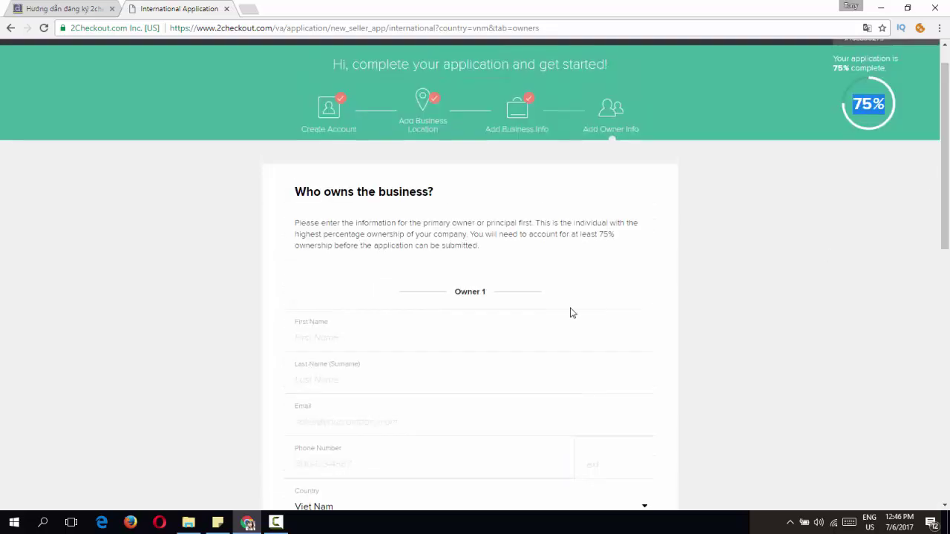
{"action": "scroll", "coordinate": [547, 320], "scroll_direction": "down", "scroll_amount": 1}
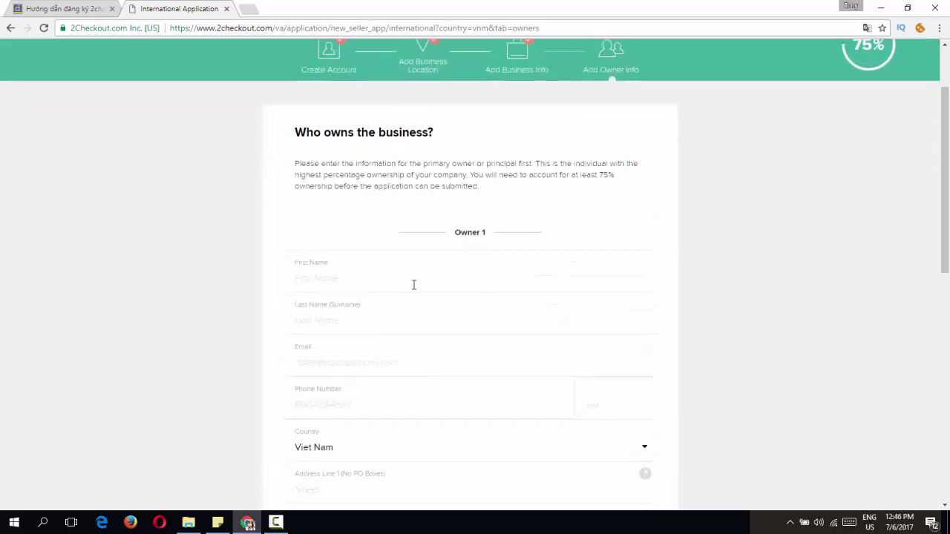
{"action": "left_click", "coordinate": [369, 284]}
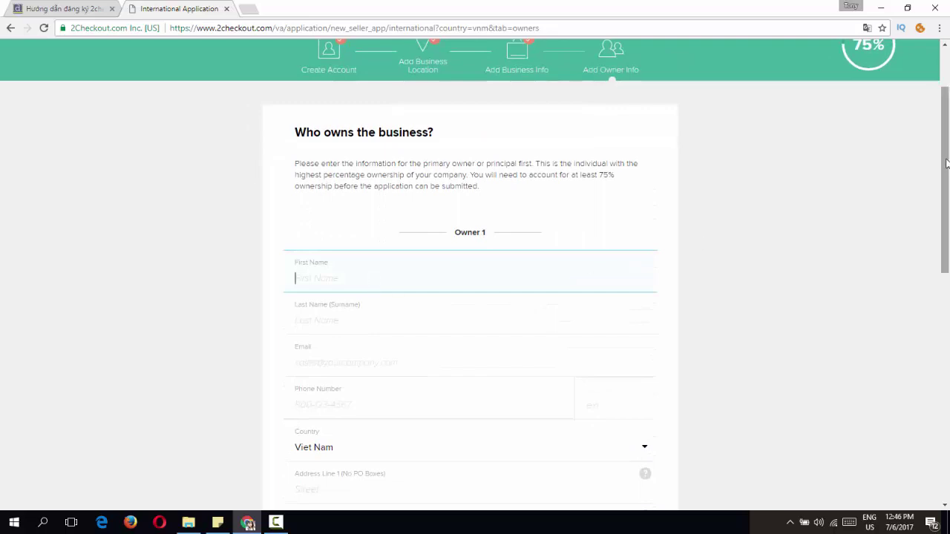
{"action": "left_click_drag", "start_coordinate": [947, 163], "coordinate": [944, 199]}
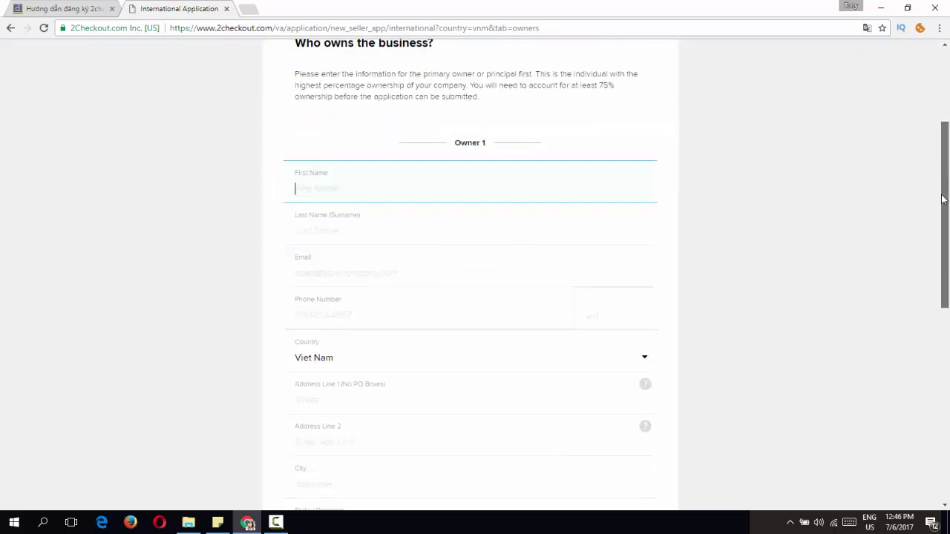
{"action": "left_click_drag", "start_coordinate": [944, 199], "coordinate": [948, 355]}
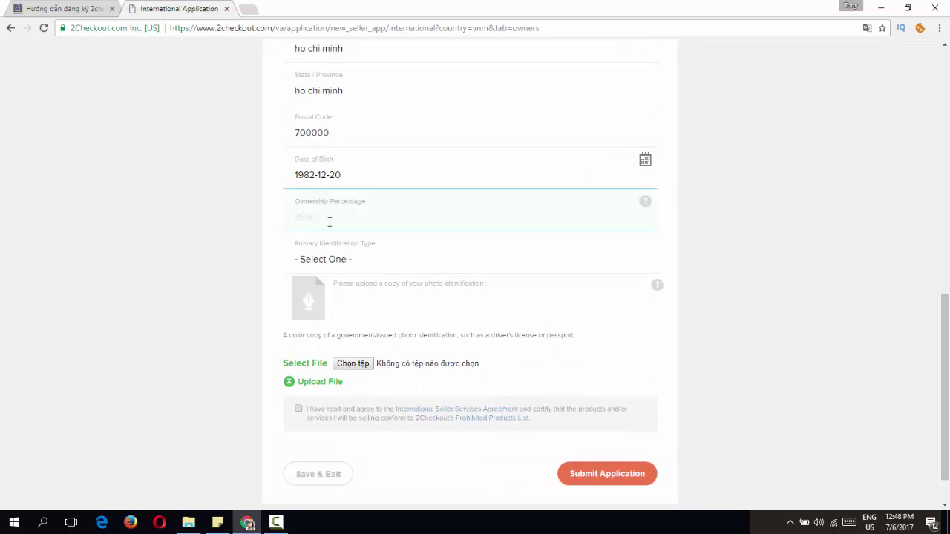
{"action": "type", "text": "000"}
{"action": "left_click", "coordinate": [231, 265]}
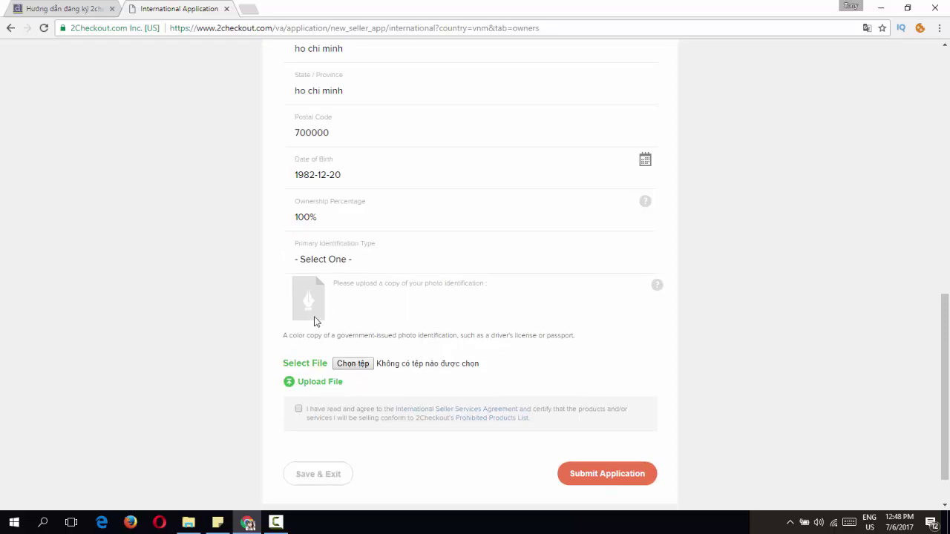
{"action": "left_click", "coordinate": [362, 365]}
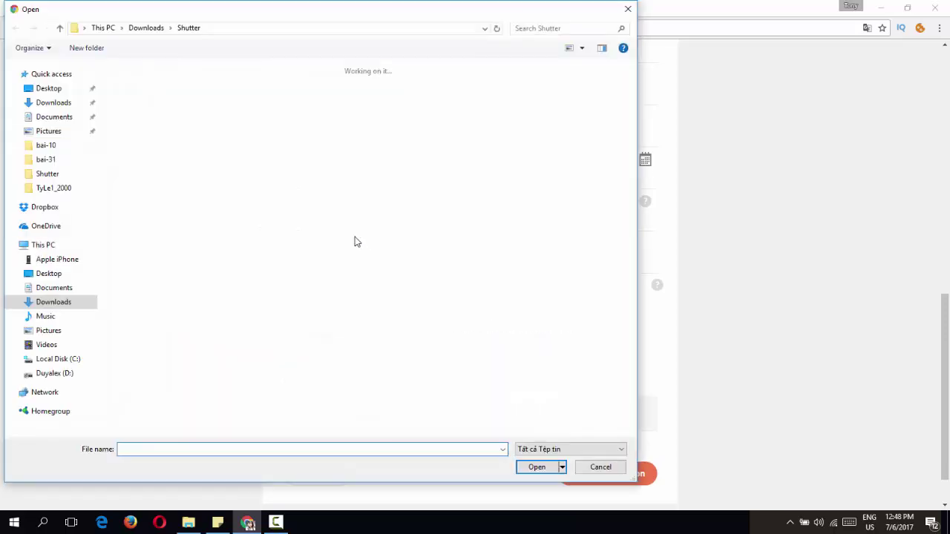
Step: Pick id.jpeg and set the ID type to Government Issued ID with its number
{"action": "double_click", "coordinate": [353, 240]}
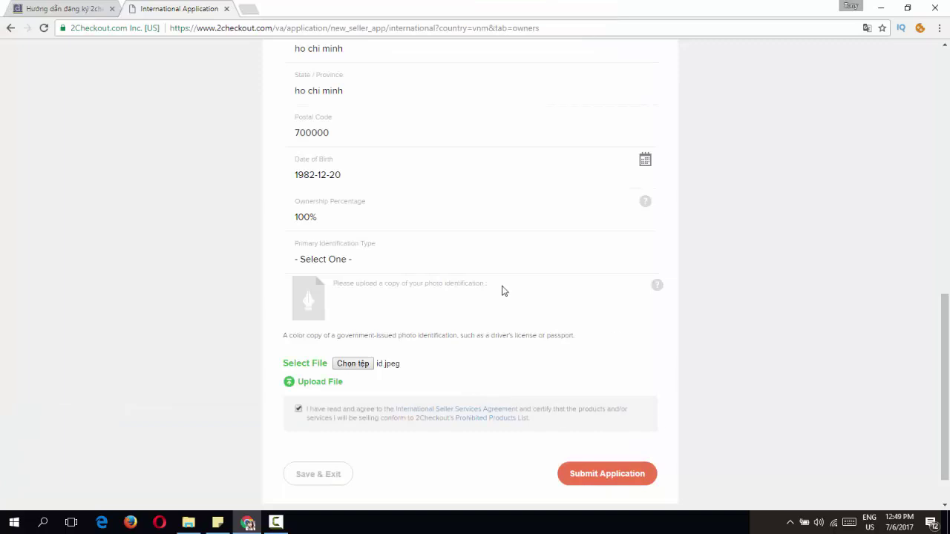
{"action": "left_click", "coordinate": [349, 261]}
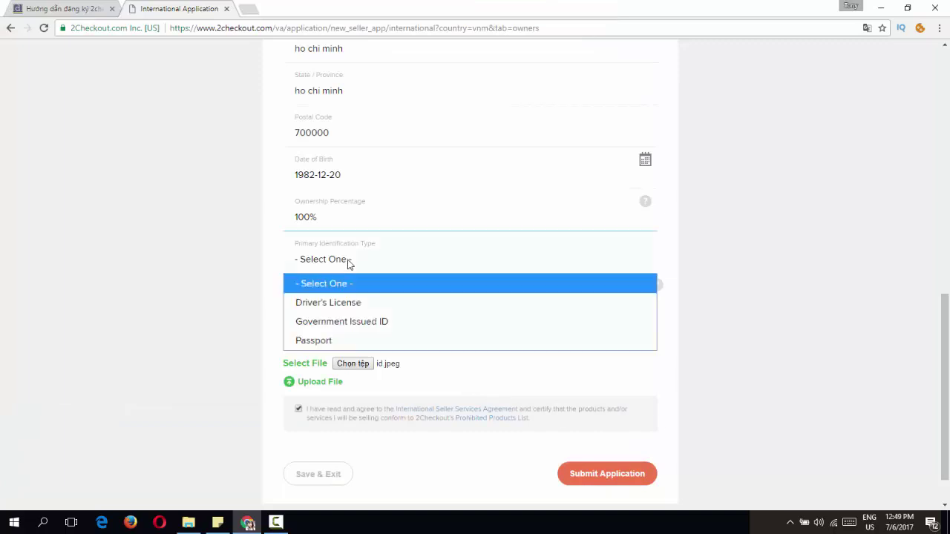
{"action": "left_click", "coordinate": [348, 321]}
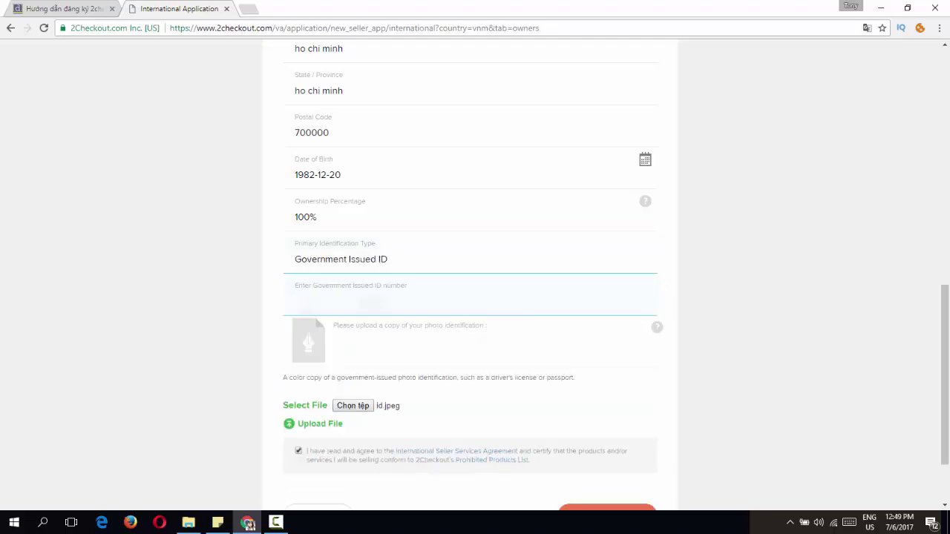
{"action": "type", "text": "2"}
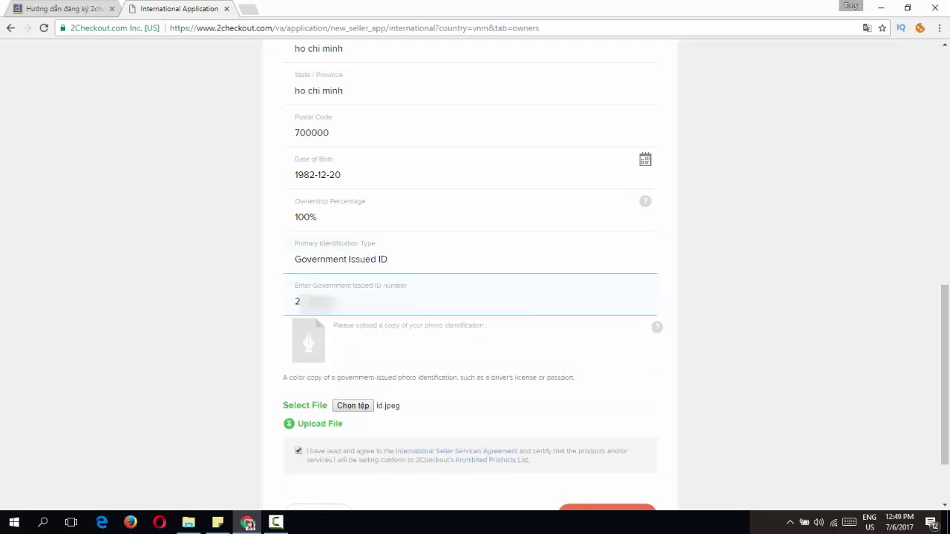
{"action": "left_click", "coordinate": [238, 320]}
Step: Upload the id.jpeg file and tick the seller agreement
{"action": "left_click_drag", "start_coordinate": [309, 450], "coordinate": [239, 361]}
{"action": "left_click", "coordinate": [230, 388]}
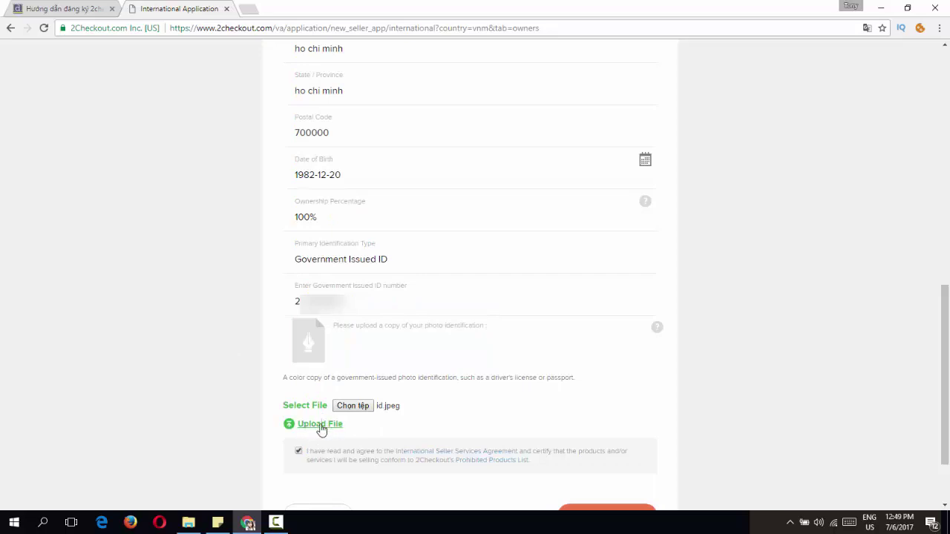
{"action": "left_click", "coordinate": [320, 426]}
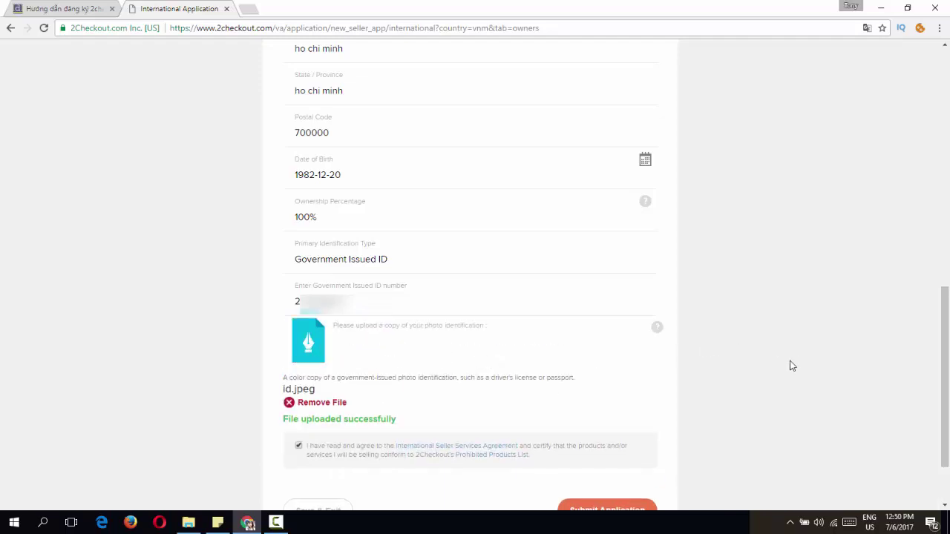
{"action": "scroll", "coordinate": [375, 412], "scroll_direction": "down", "scroll_amount": 2}
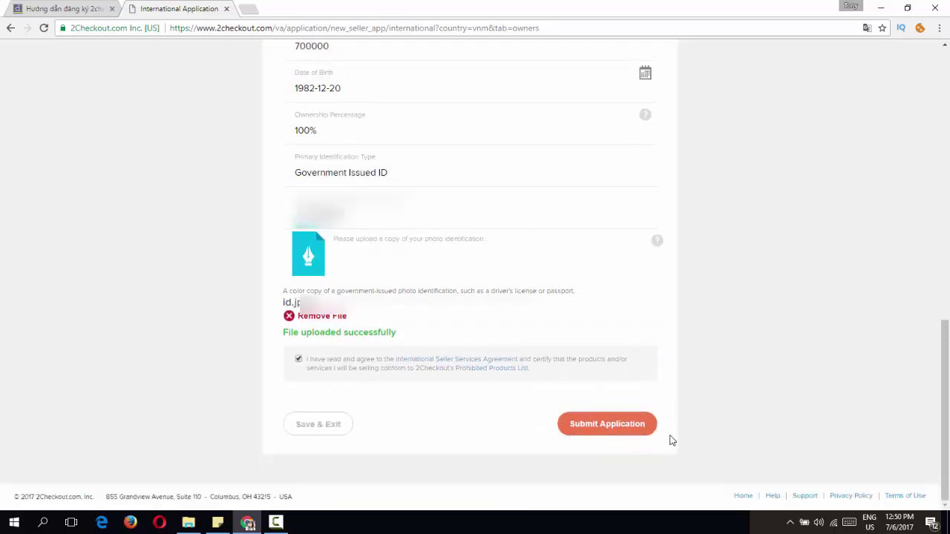
Step: Submit the seller application and read through the thank-you message
{"action": "left_click", "coordinate": [615, 426]}
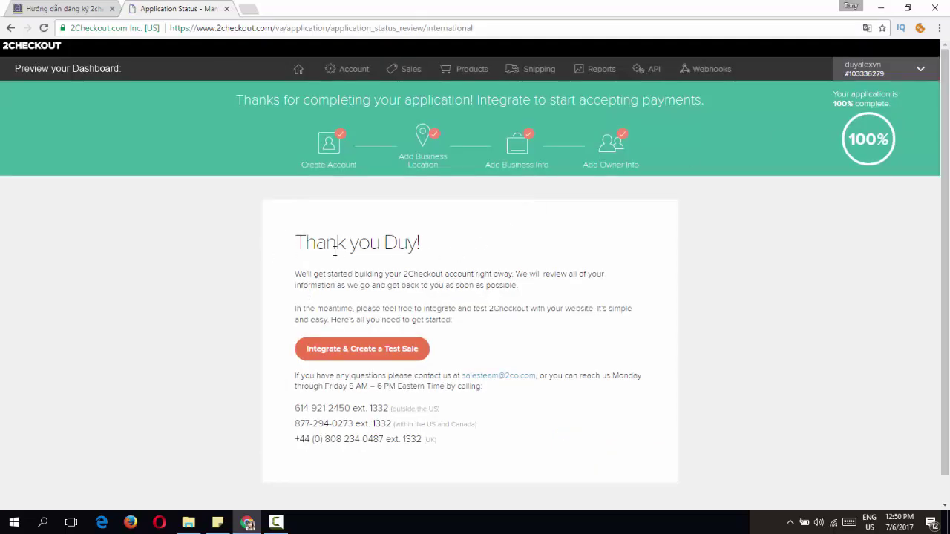
{"action": "left_click_drag", "start_coordinate": [296, 243], "coordinate": [647, 433]}
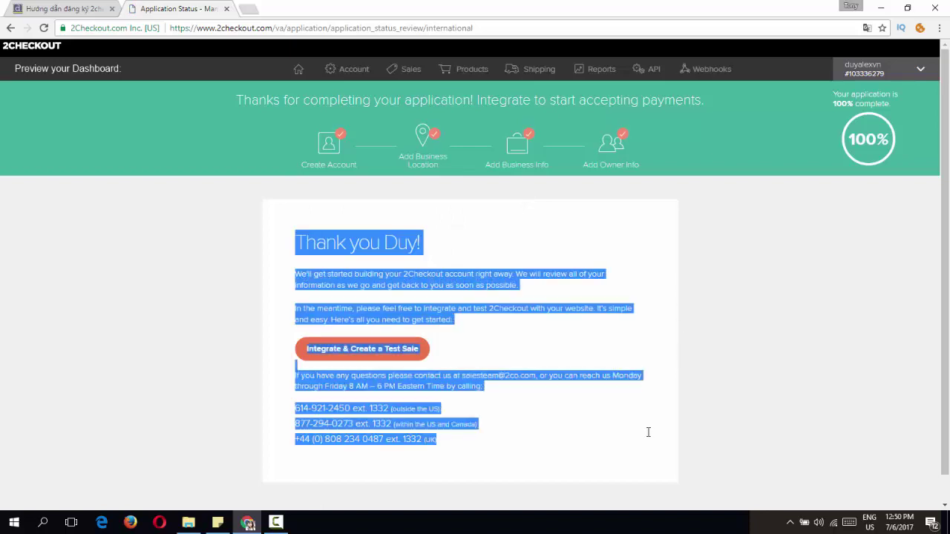
{"action": "left_click", "coordinate": [474, 285]}
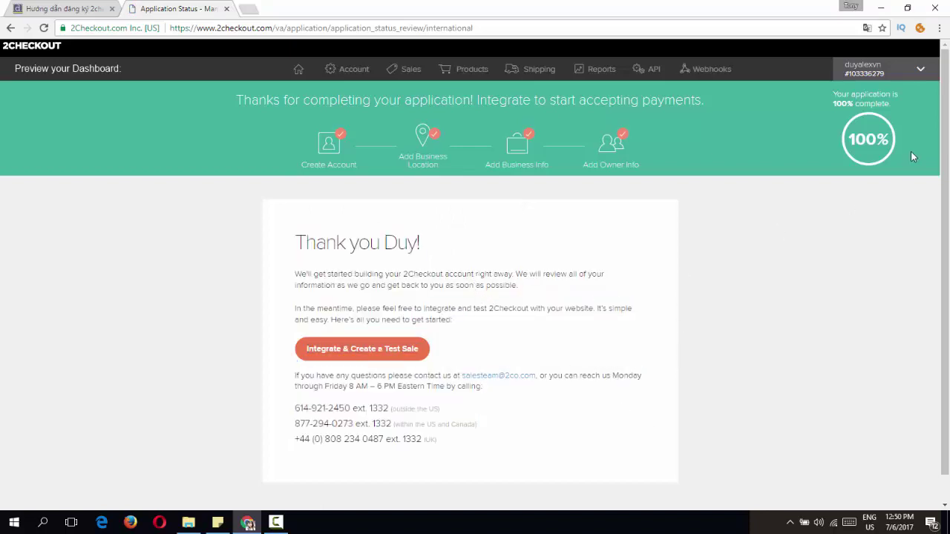
Step: Check the 100% completion figure, then go to the Account payments overview
{"action": "double_click", "coordinate": [889, 141]}
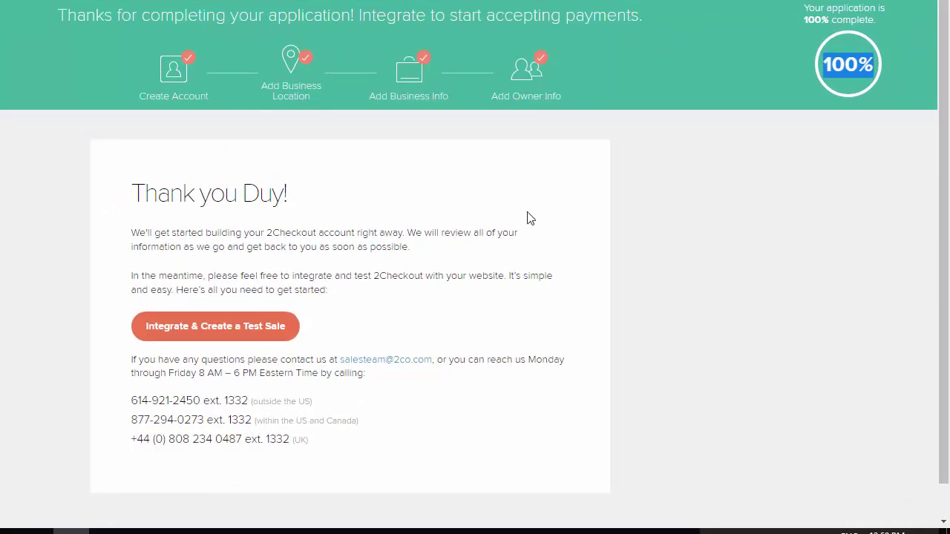
{"action": "left_click", "coordinate": [401, 252]}
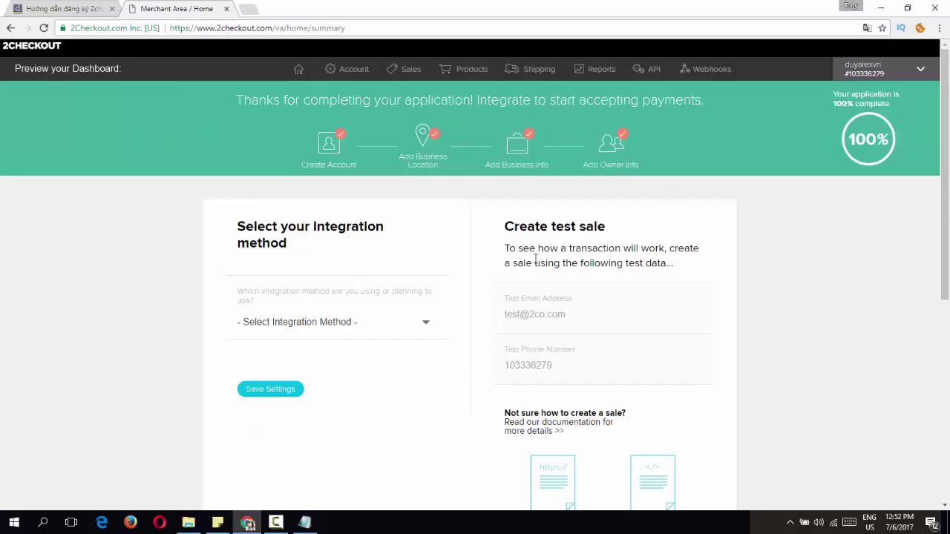
{"action": "left_click", "coordinate": [354, 70]}
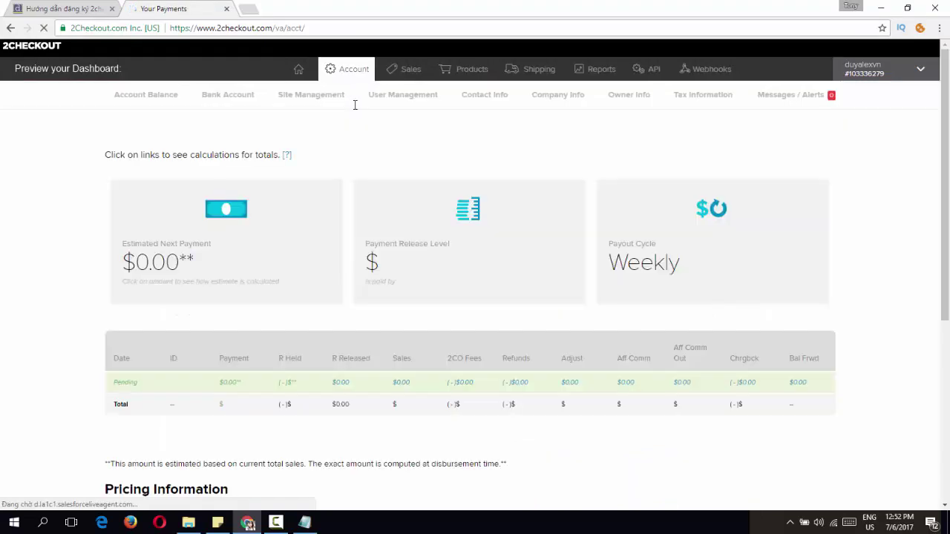
Step: Return to the duyalex.com tutorial and scroll to section 4's Banking Wizard instructions
{"action": "key", "text": "ctrl+shift+Tab"}
{"action": "scroll", "coordinate": [948, 241], "scroll_direction": "down", "scroll_amount": 10}
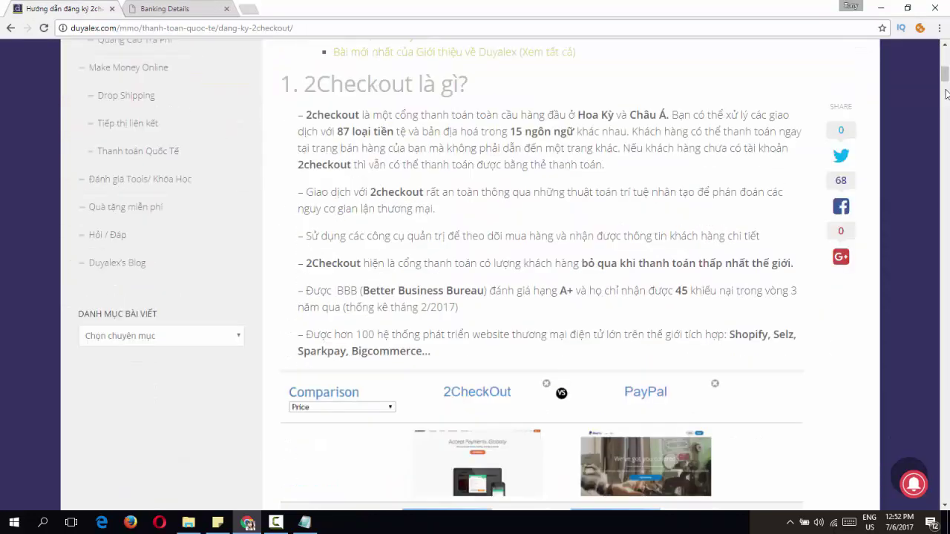
{"action": "scroll", "coordinate": [424, 221], "scroll_direction": "down", "scroll_amount": 15}
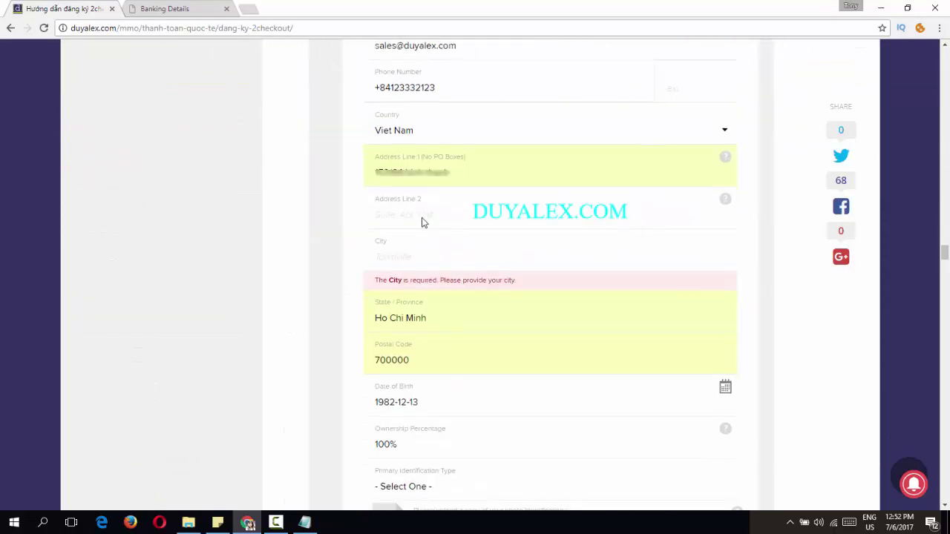
{"action": "scroll", "coordinate": [422, 218], "scroll_direction": "down", "scroll_amount": 10}
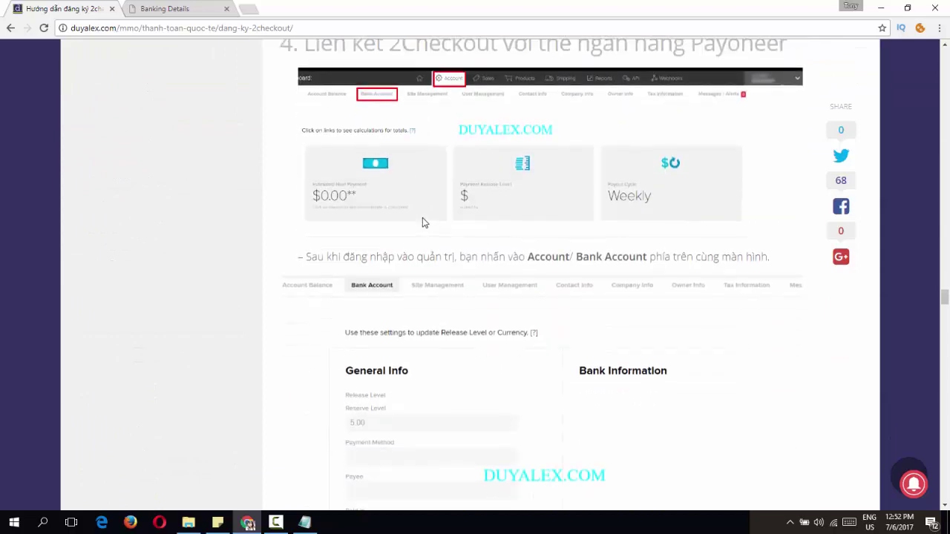
{"action": "scroll", "coordinate": [423, 219], "scroll_direction": "up", "scroll_amount": 3}
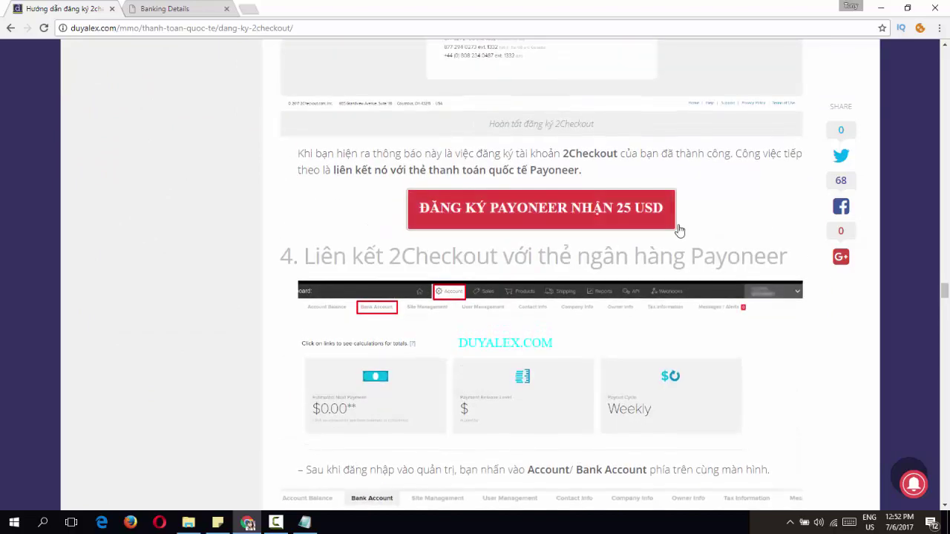
{"action": "scroll", "coordinate": [490, 222], "scroll_direction": "down", "scroll_amount": 10}
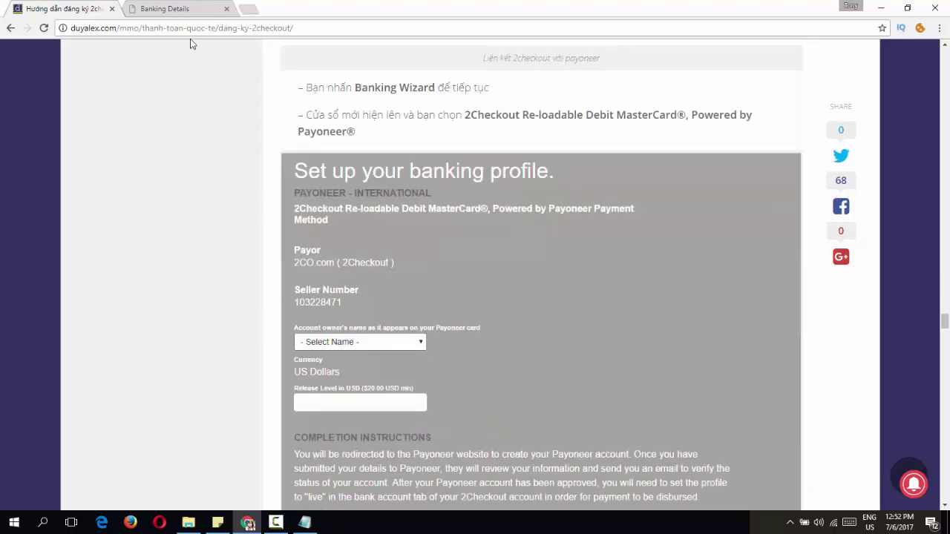
Step: Go back to the 2Checkout Banking Details page and scroll to its Payment Profiles section
{"action": "left_click", "coordinate": [165, 8]}
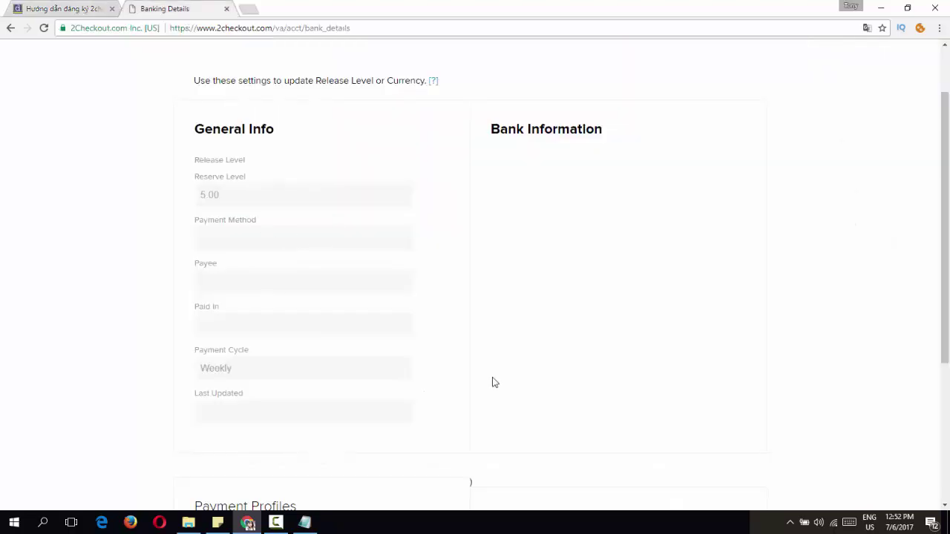
{"action": "scroll", "coordinate": [397, 344], "scroll_direction": "down", "scroll_amount": 2}
{"action": "scroll", "coordinate": [396, 343], "scroll_direction": "down", "scroll_amount": 1}
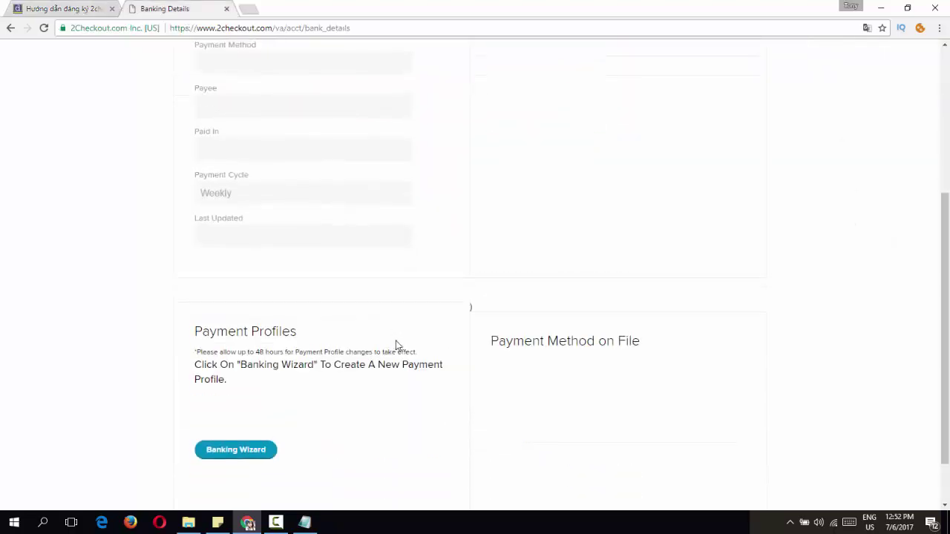
{"action": "scroll", "coordinate": [397, 343], "scroll_direction": "up", "scroll_amount": 4}
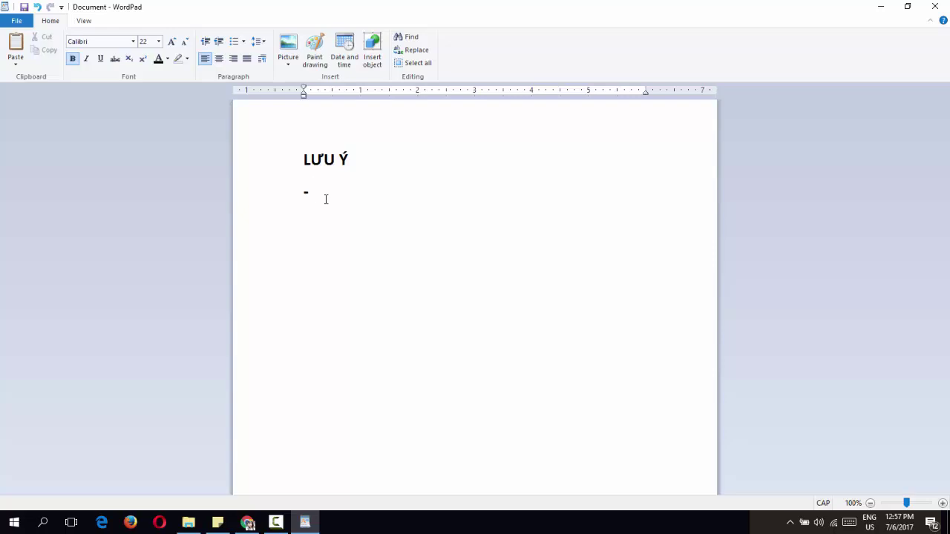
Step: Type the note line '- QUY TRÌNH XÁC MINH' and begin a '+' line below it
{"action": "type", "text": "QUY TRINHF XACS MIN"}
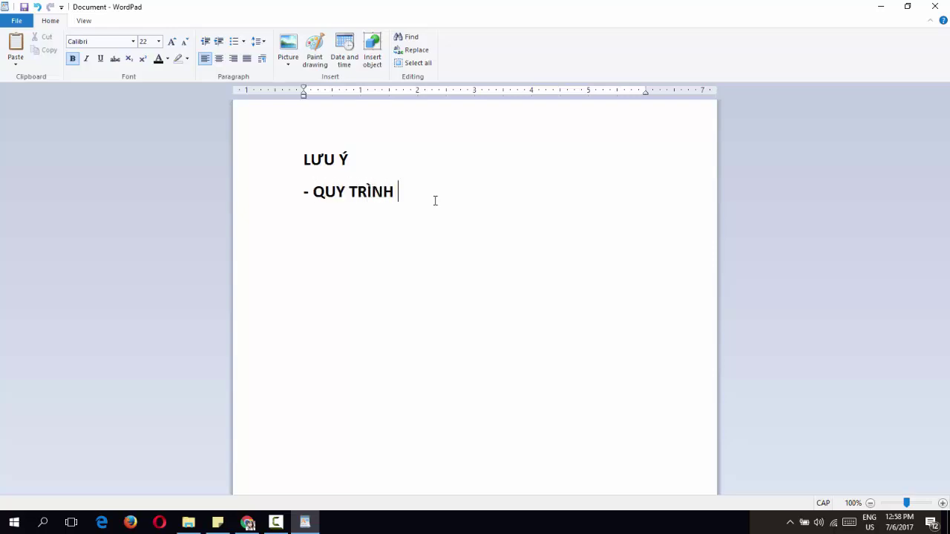
{"action": "type", "text": "H"}
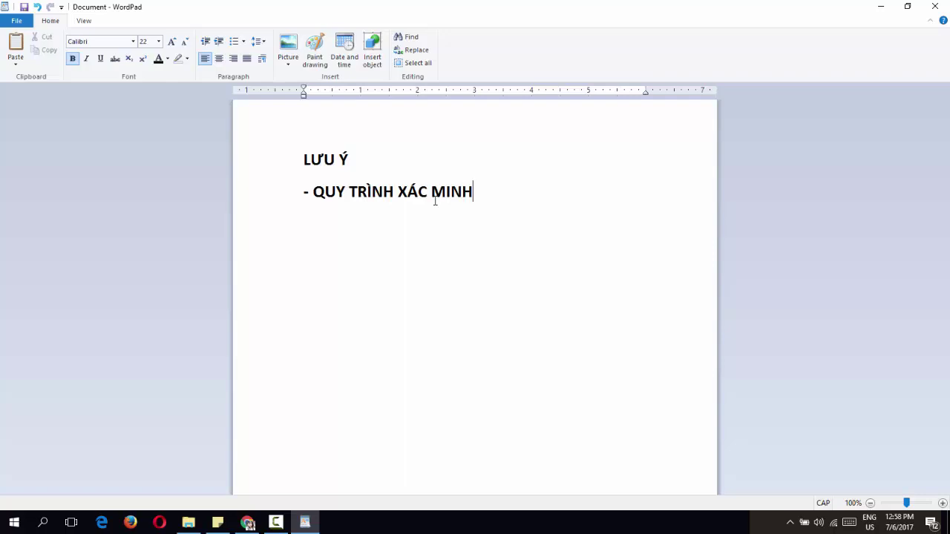
{"action": "key", "text": "Return"}
{"action": "type", "text": "+"}
Step: Complete the line as 'ĐỊA CHỈ TRÙNG KHỚP: 2CO - WEBSITE', correcting the typo in ĐỊA
{"action": "type", "text": "ĐIAH"}
{"action": "key", "text": "BackSpace"}
{"action": "type", "text": "J CHIR TRUNGF KHOWSP"}
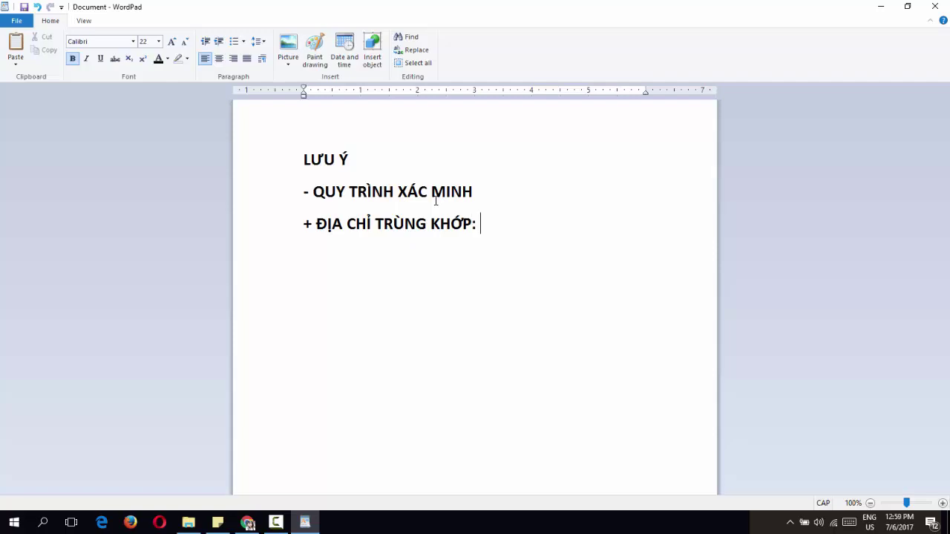
{"action": "type", "text": ": 2CO - WEB"}
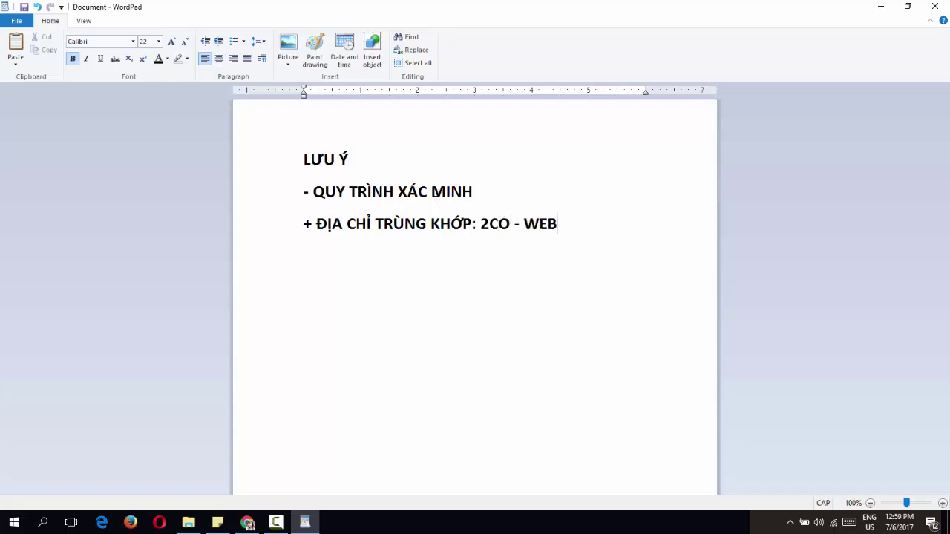
{"action": "type", "text": "SITE"}
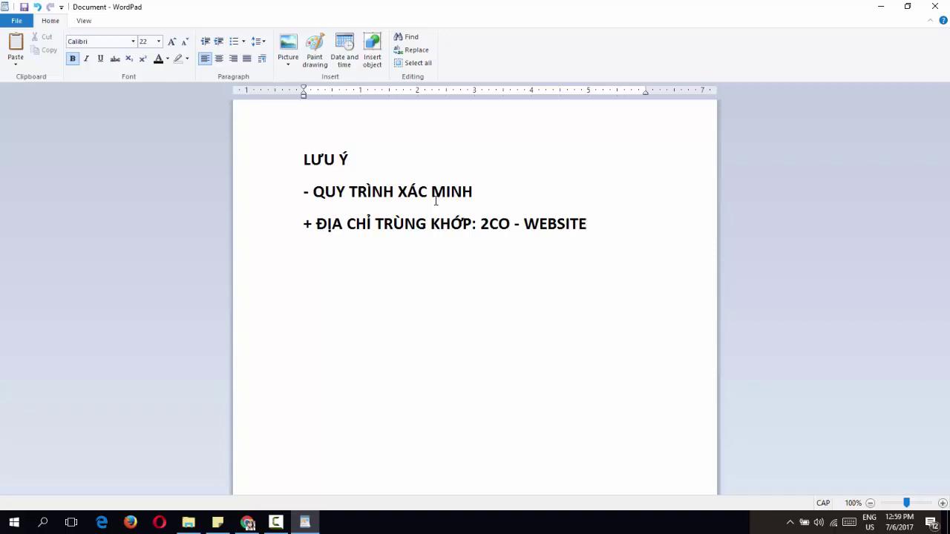